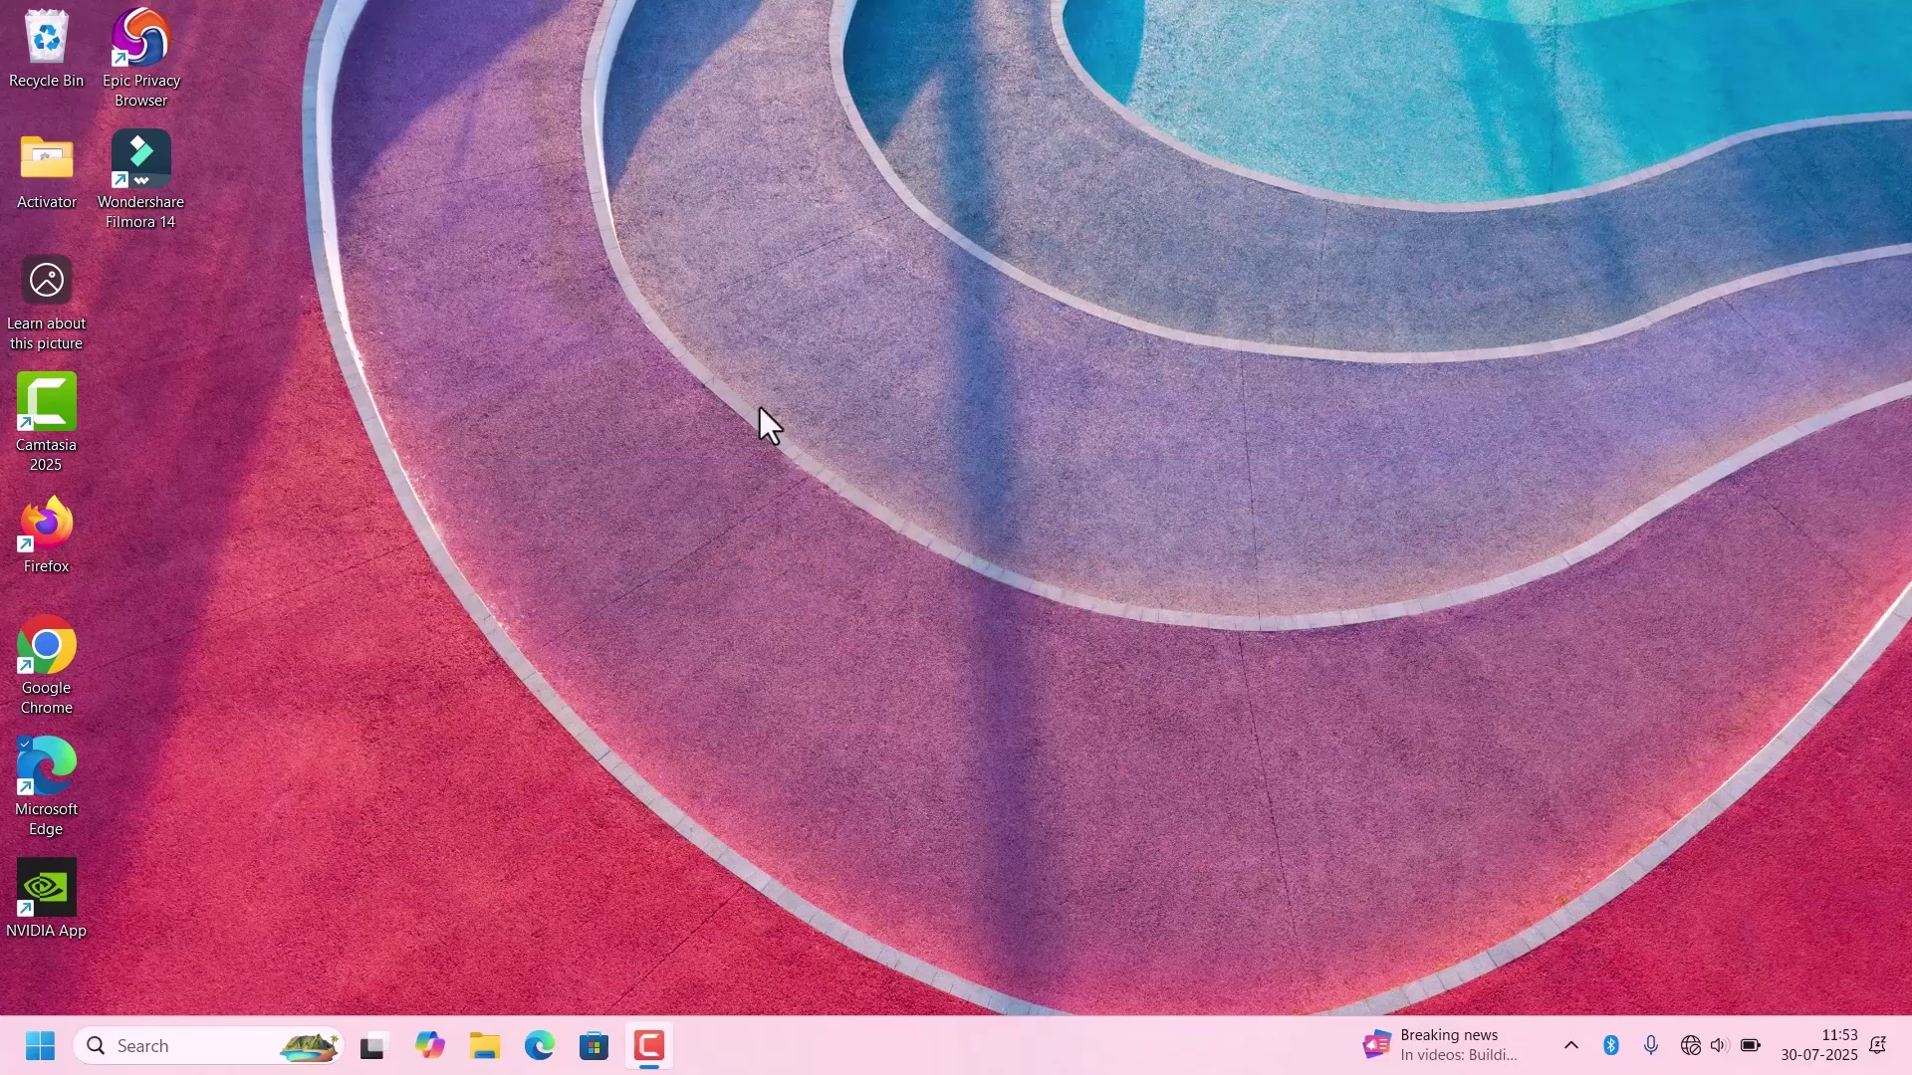
From File Explorer, open This PC's Properties and then Advanced system settings
key("super+e")
scroll(367, 770, "down", 2)
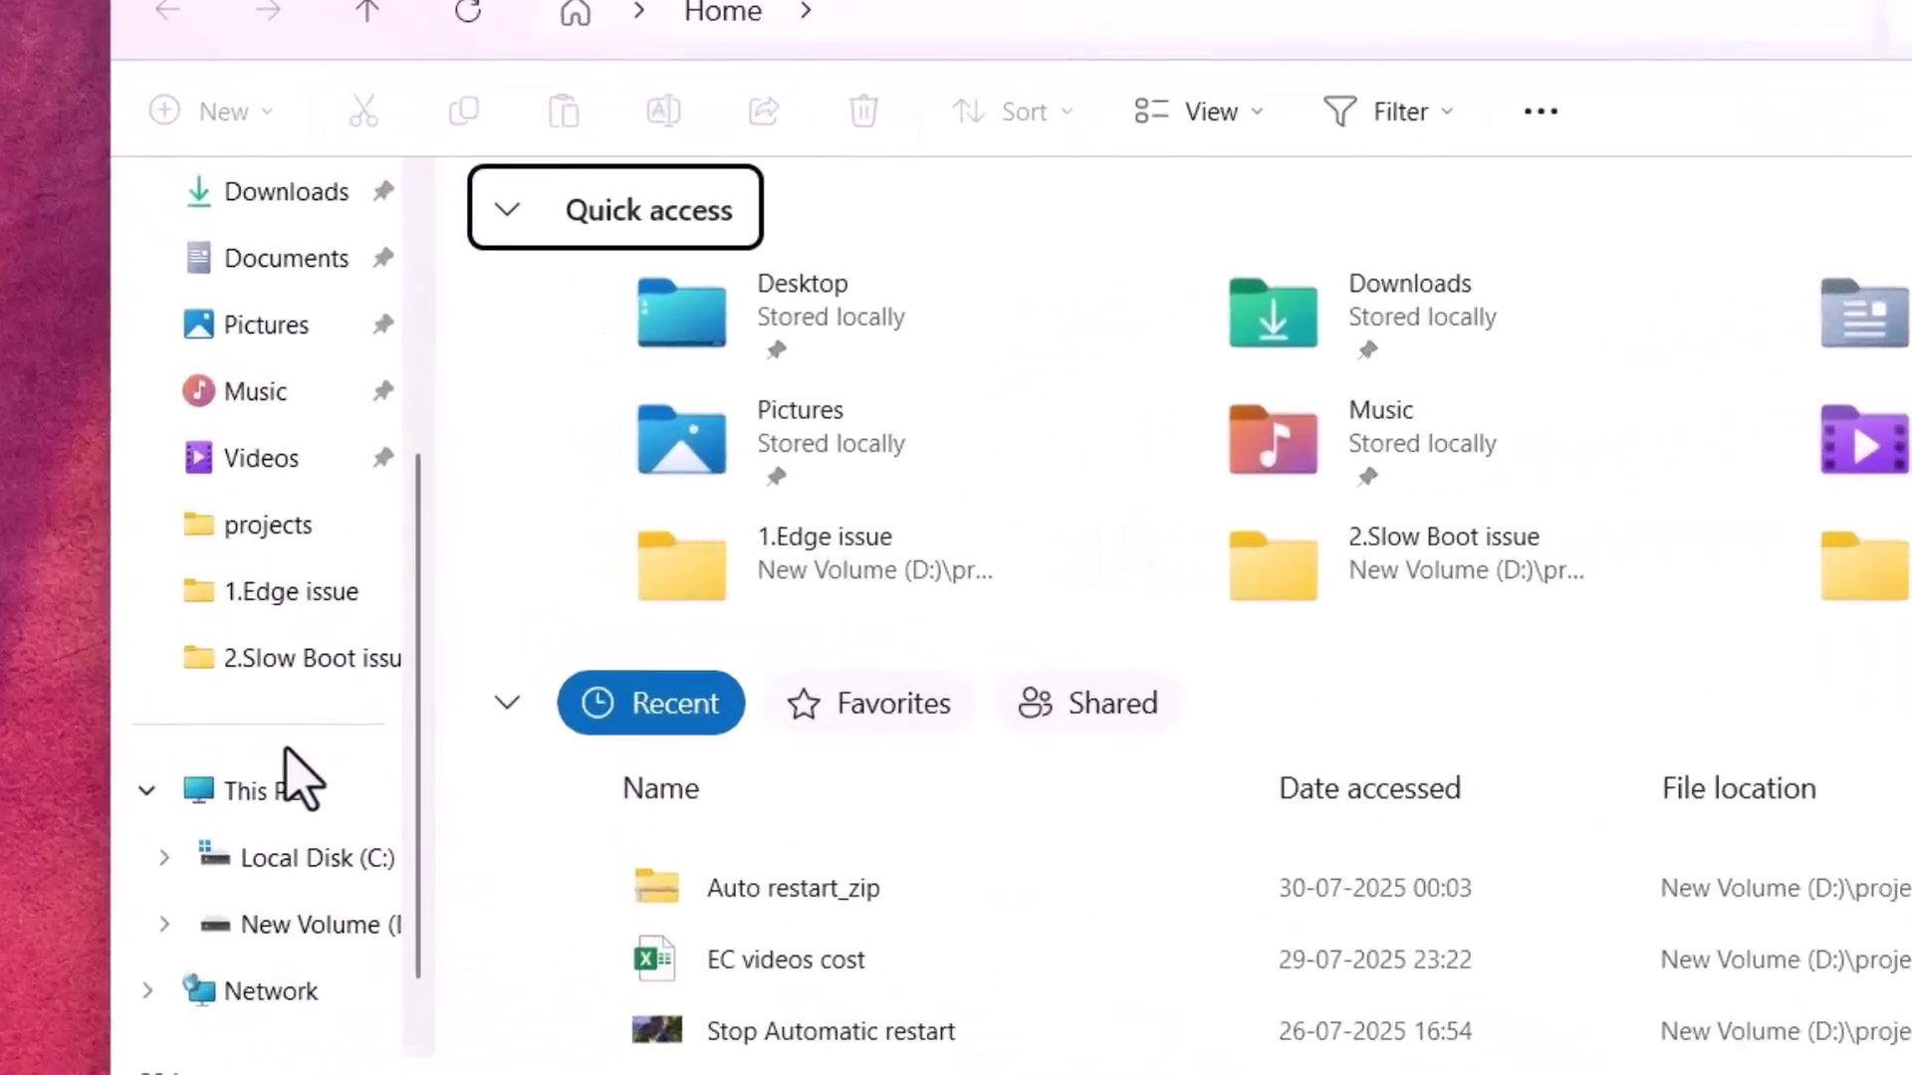
left_click(284, 788)
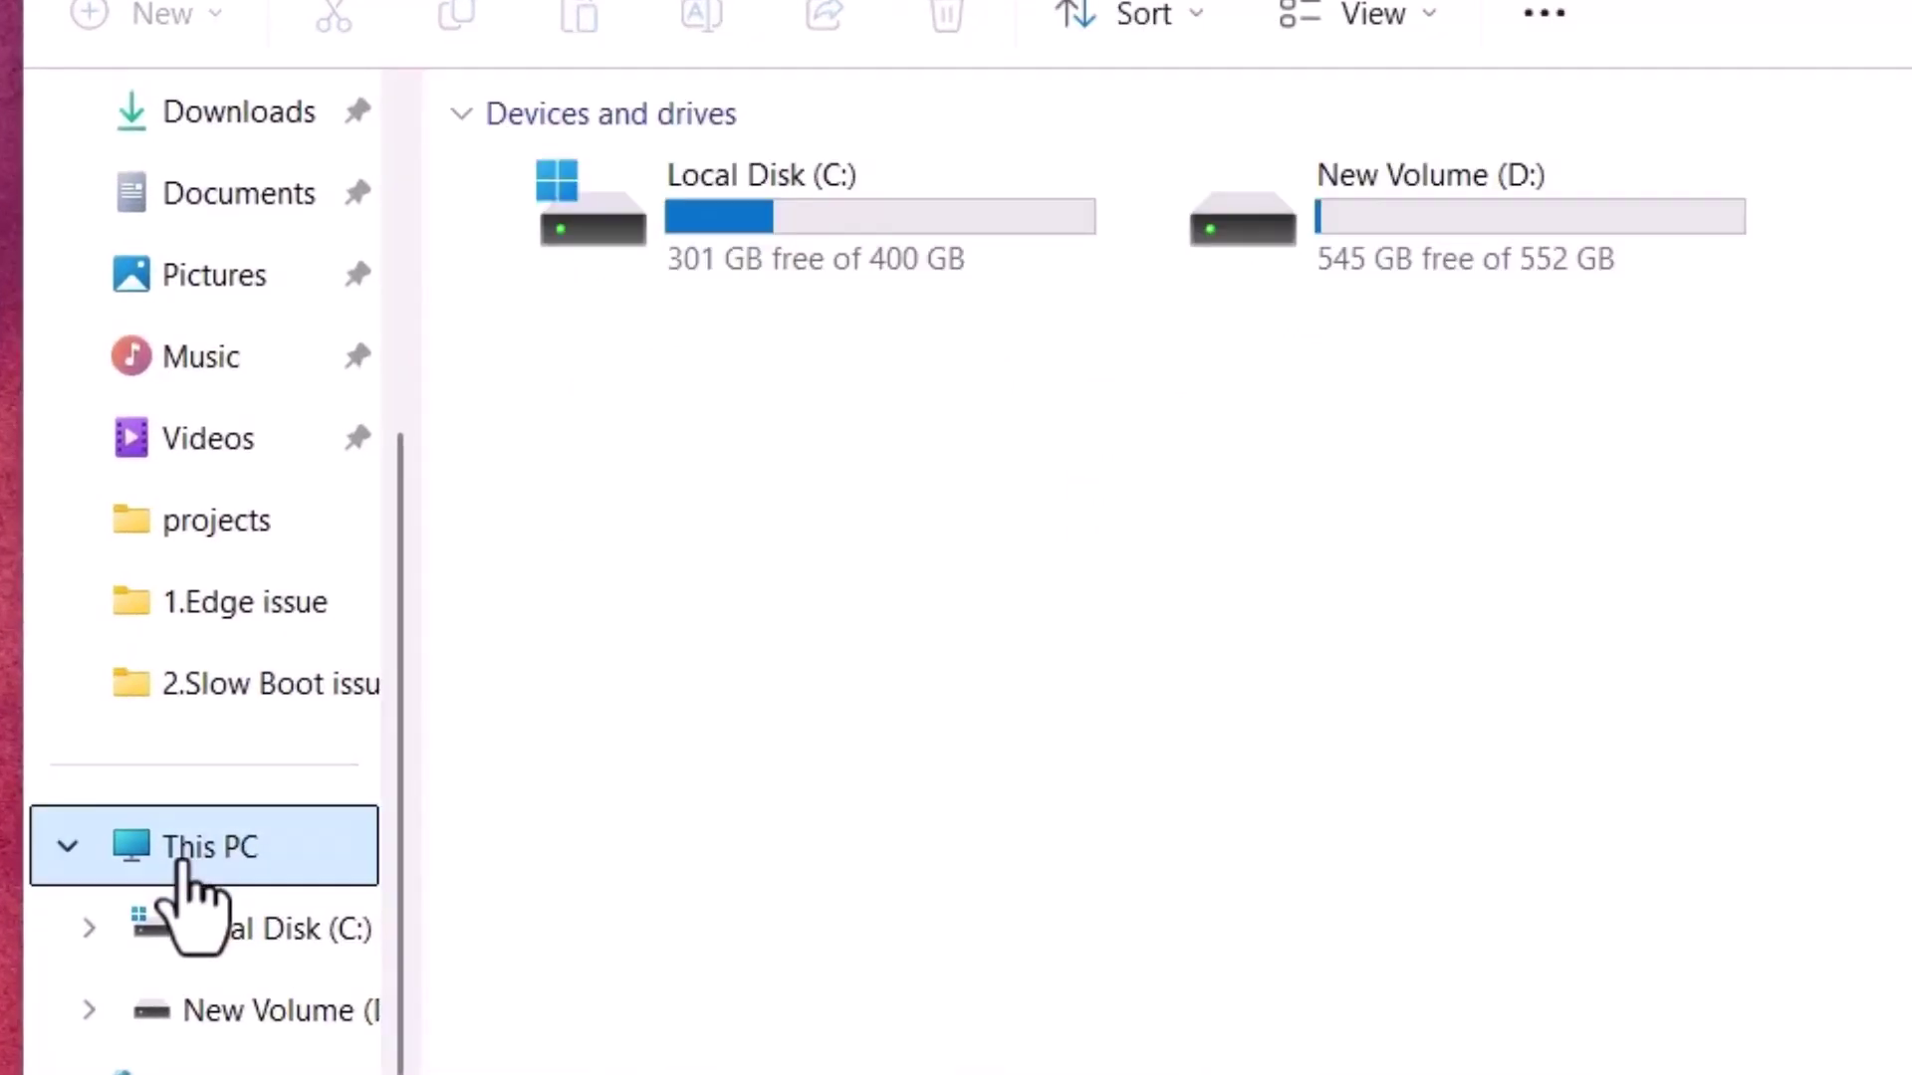
right_click(180, 863)
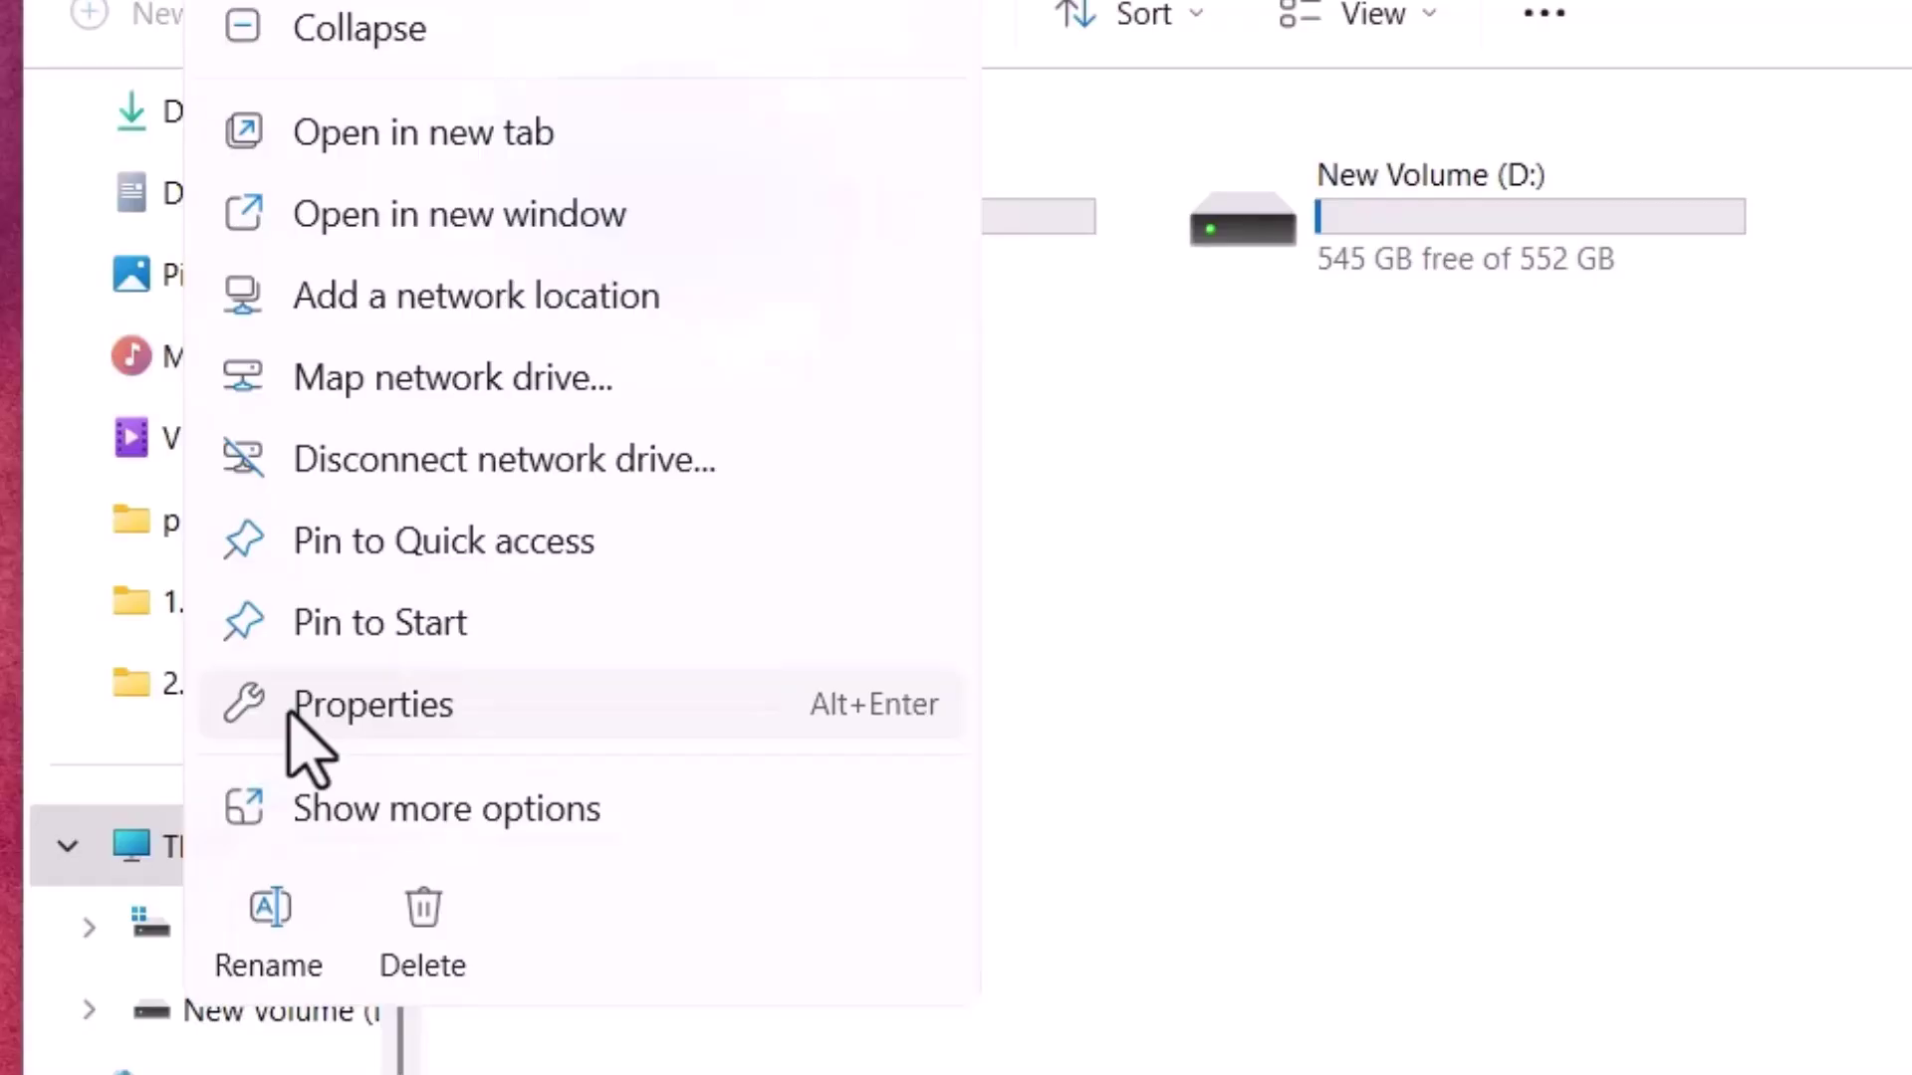
left_click(319, 717)
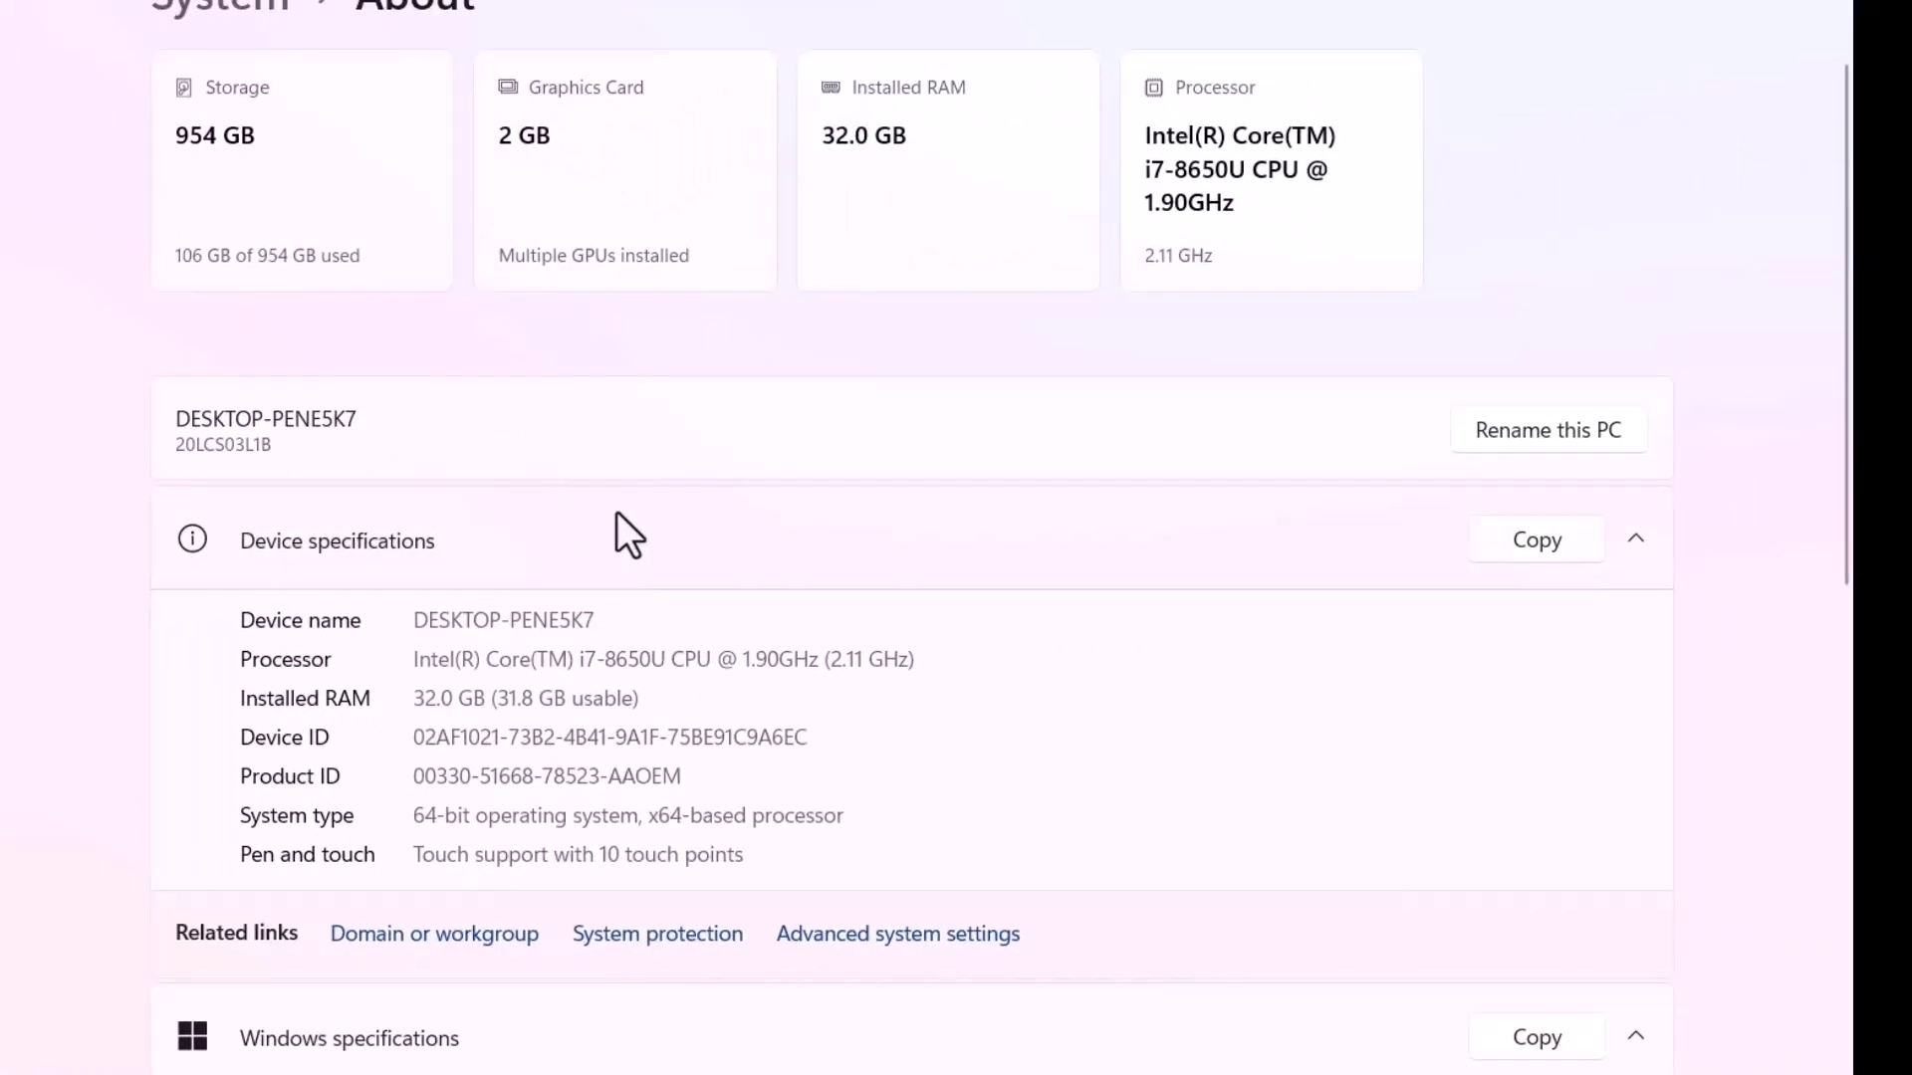
left_click(838, 944)
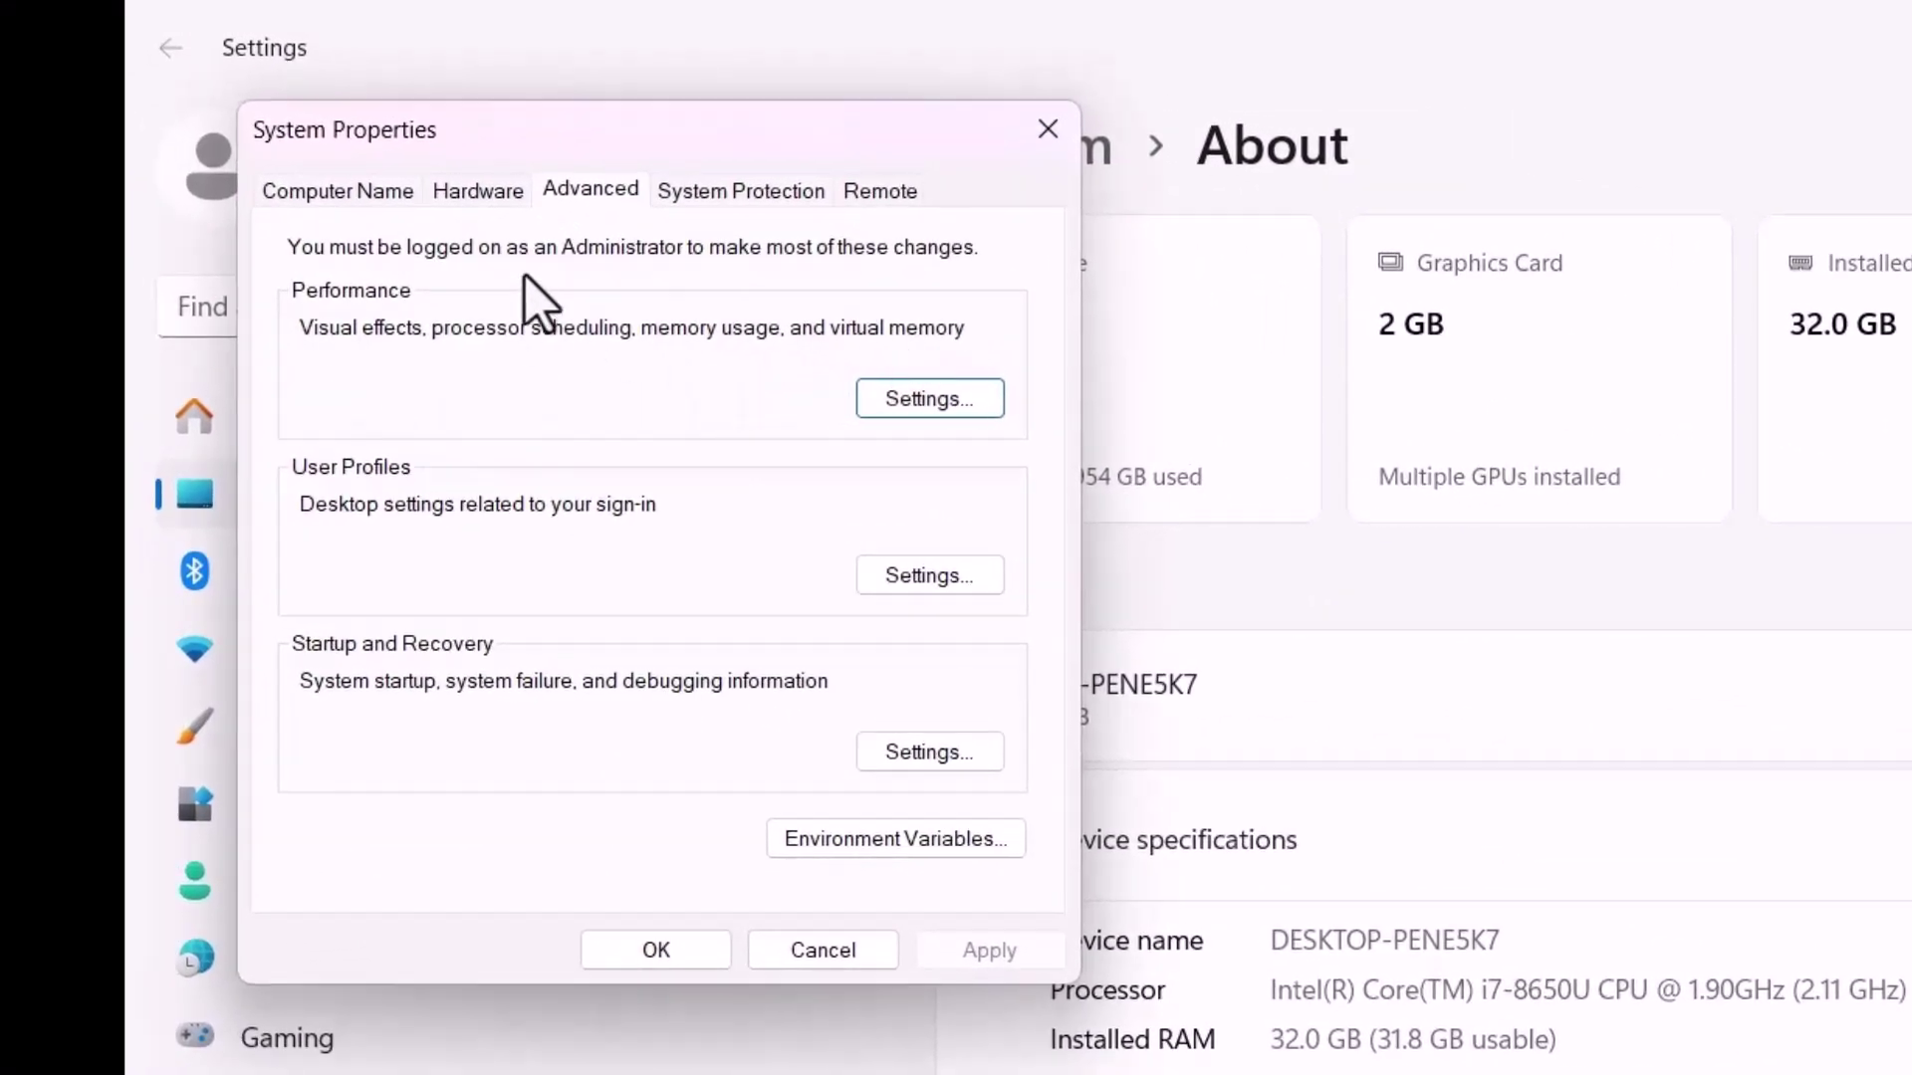
Apply 'Adjust for best performance' for visual effects, then close System Properties and Settings
left_click(941, 405)
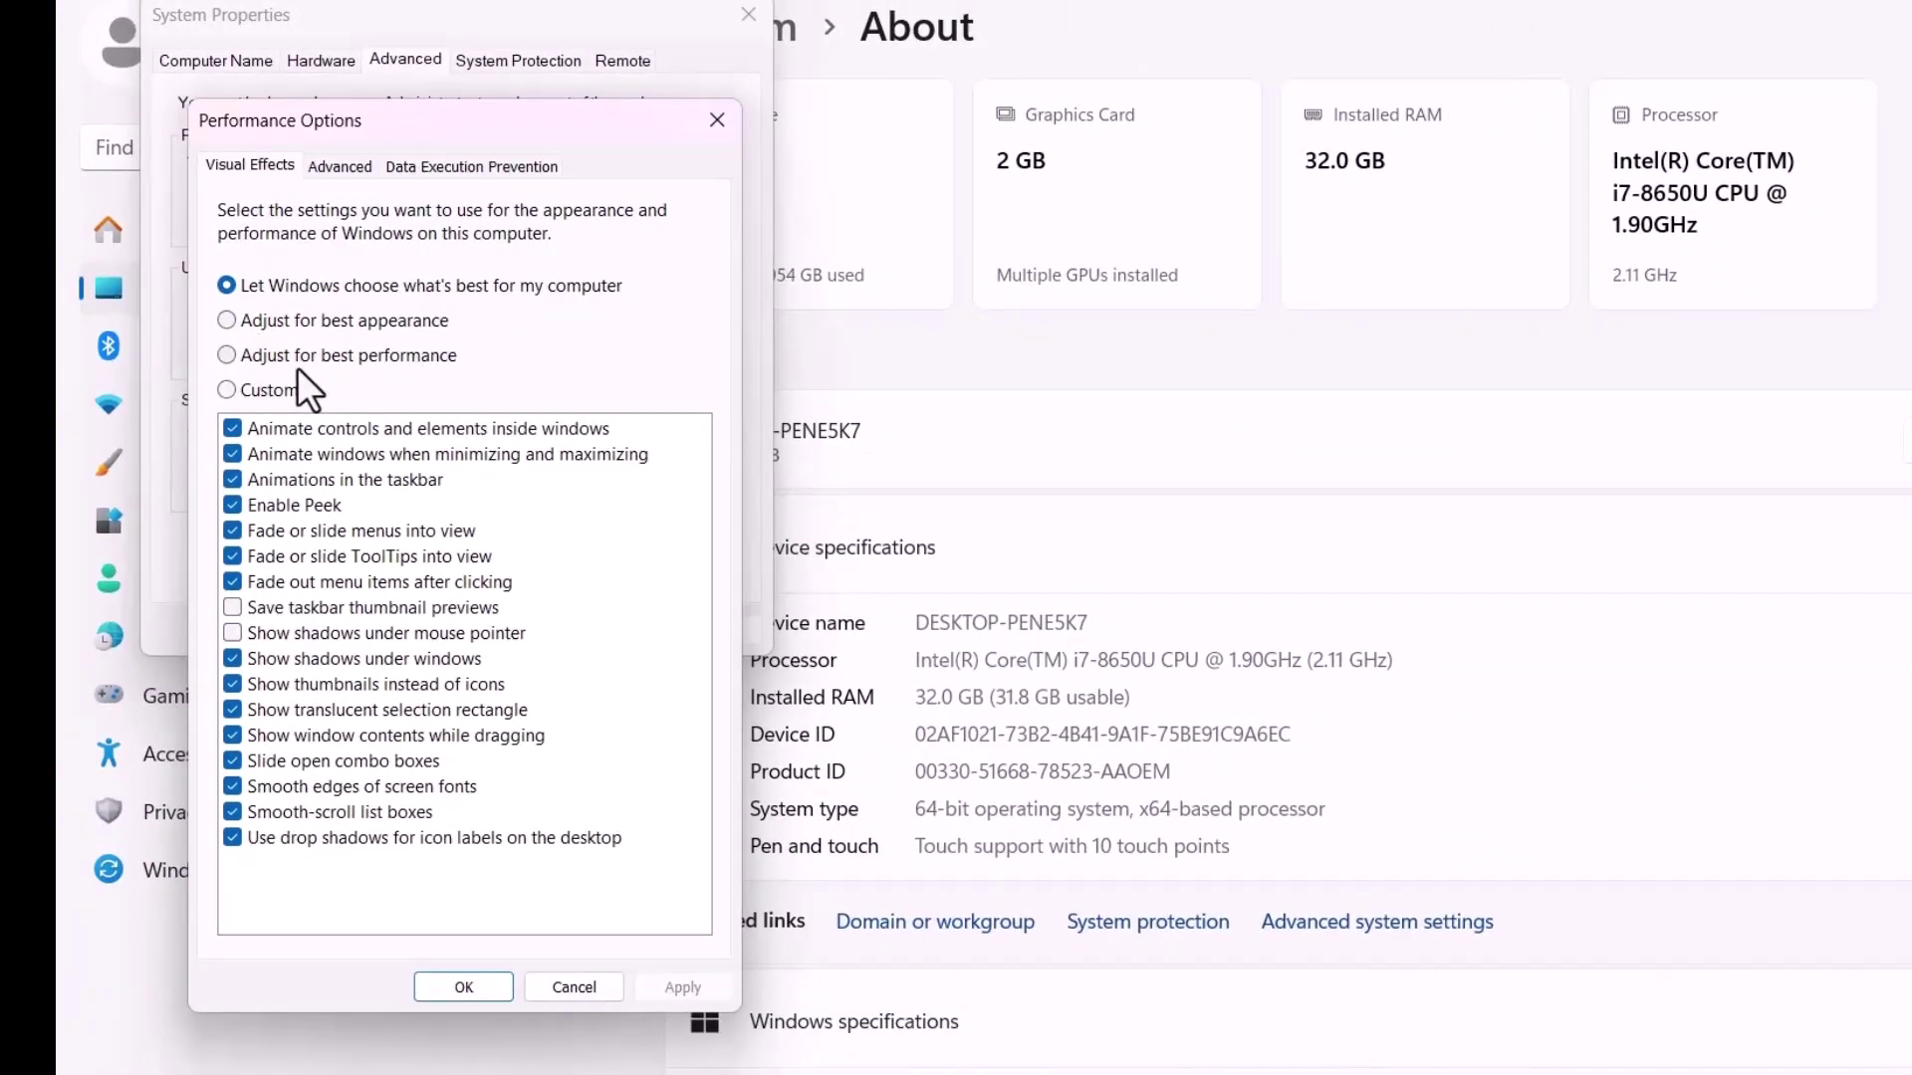
left_click(227, 353)
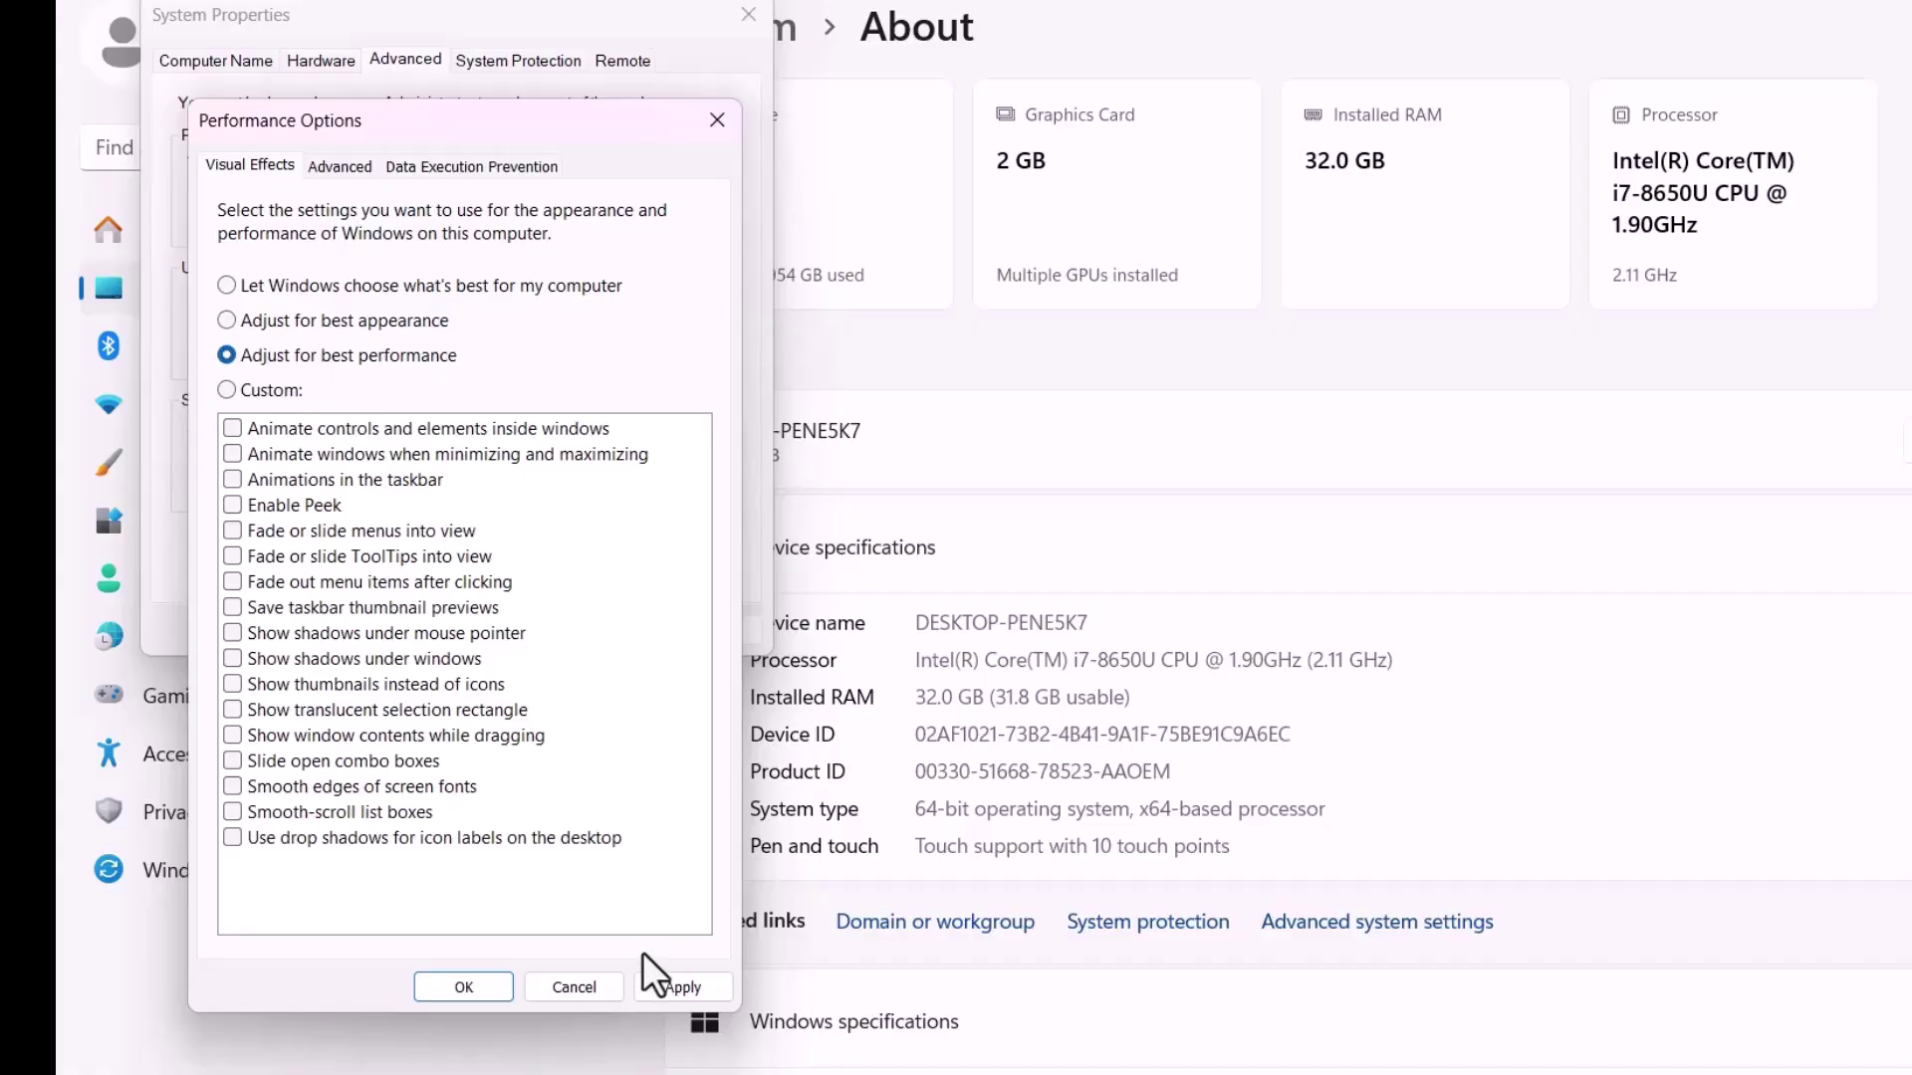
left_click(689, 983)
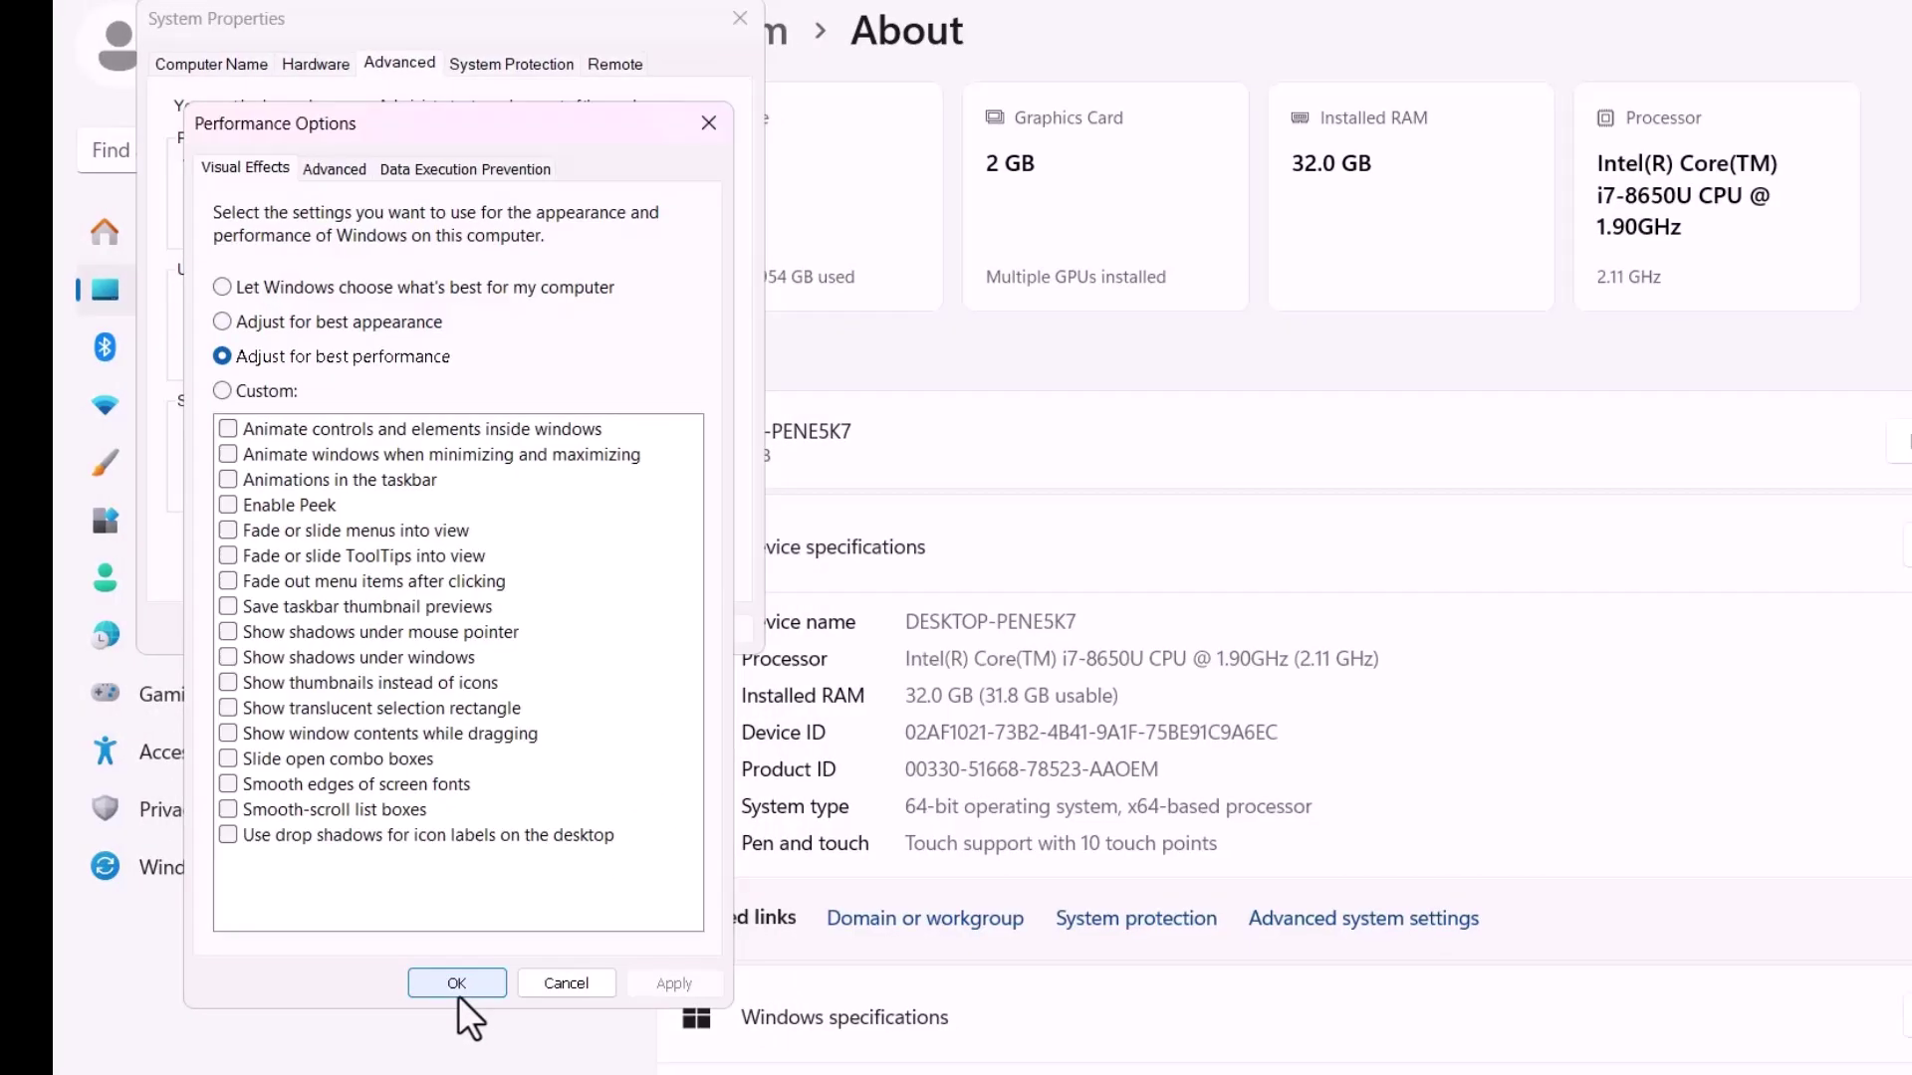
left_click(462, 991)
left_click(373, 617)
left_click(1881, 32)
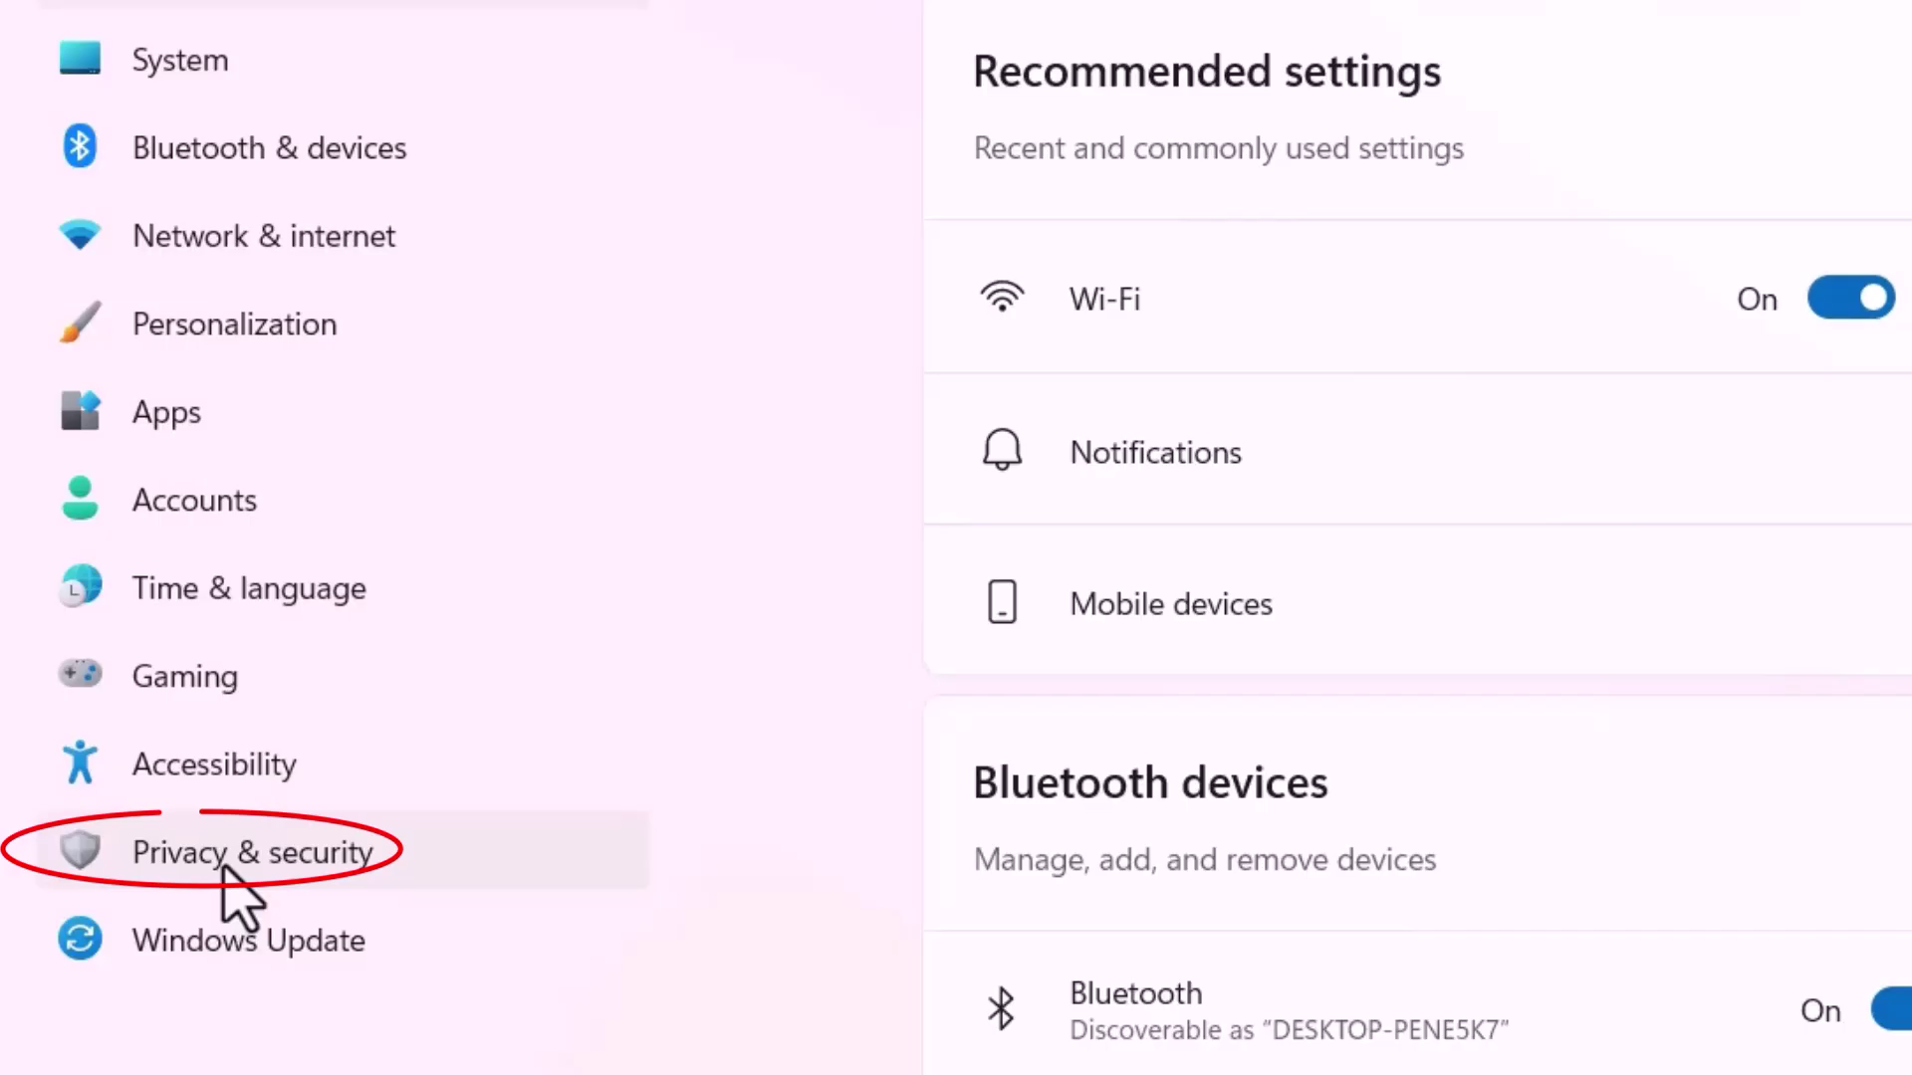
Go to the Privacy & security page in Settings
left_click(224, 864)
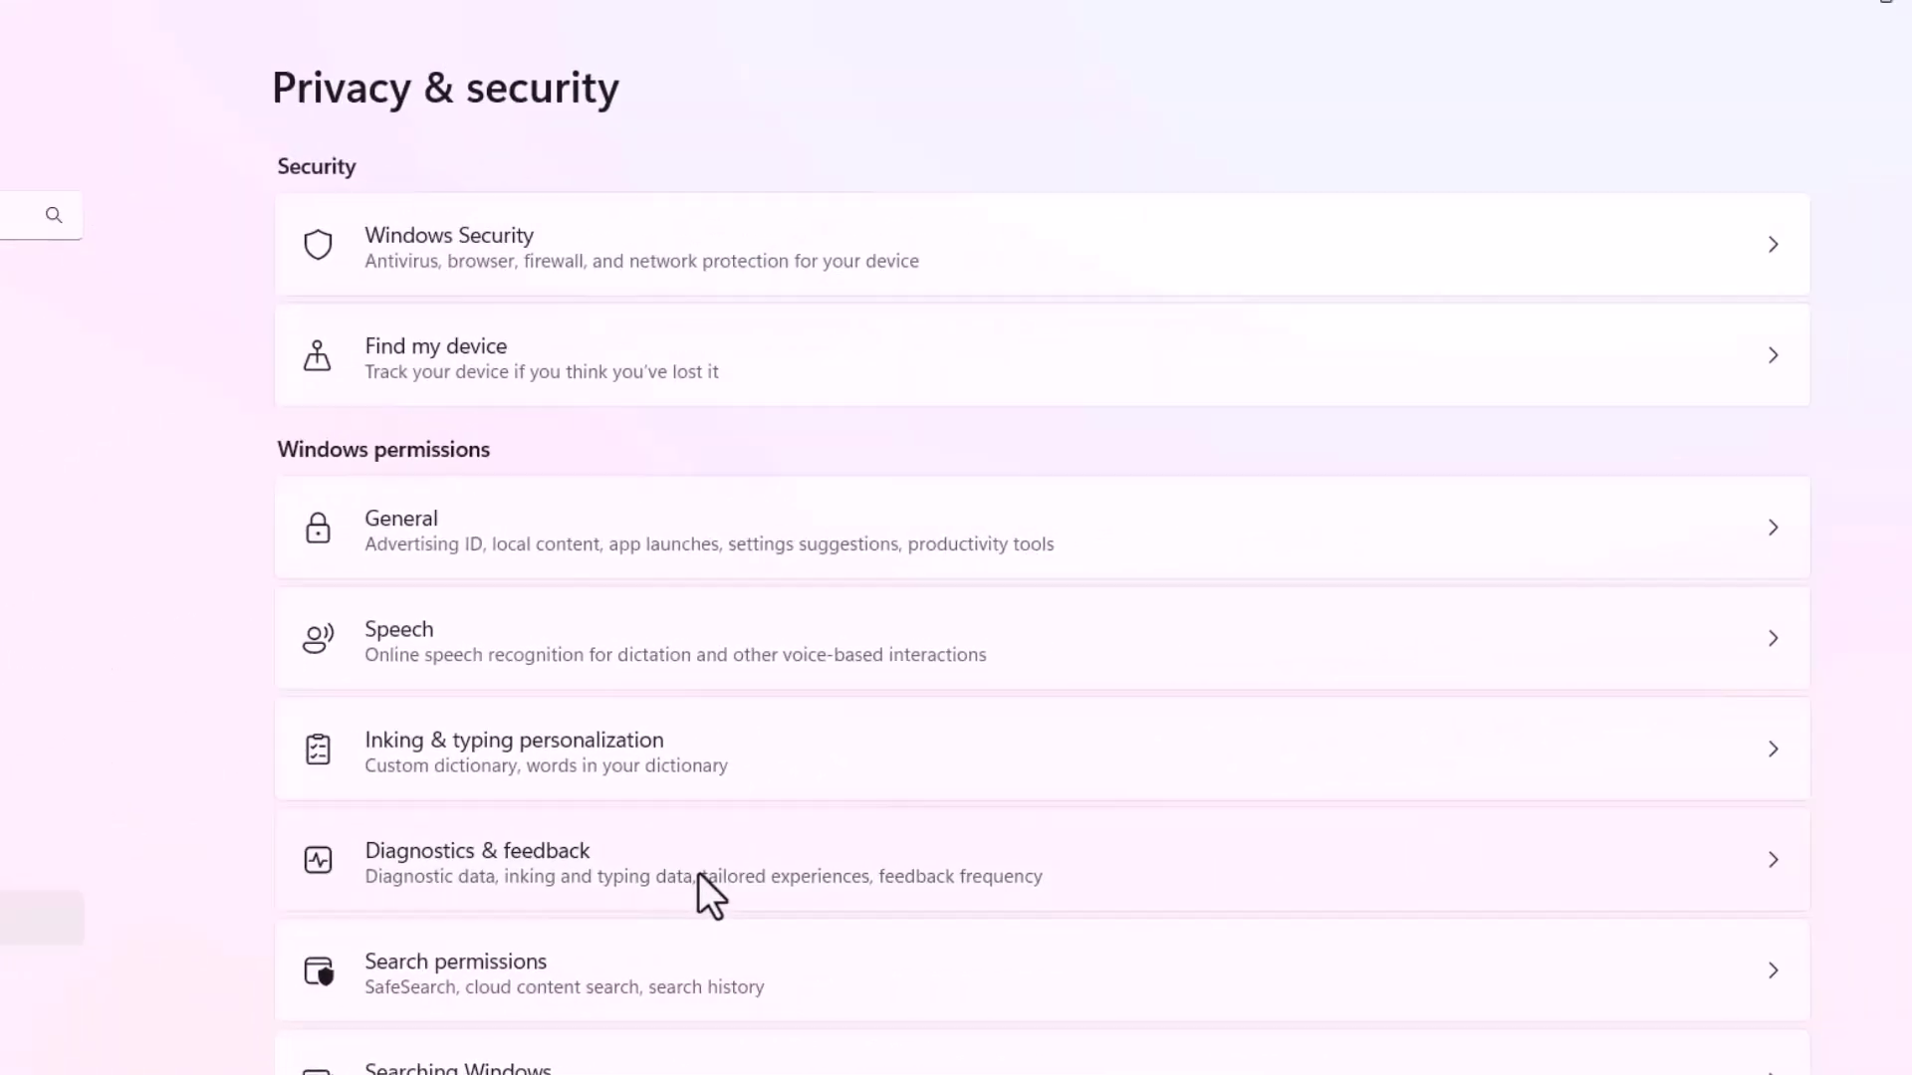
scroll(657, 890, "down", 2)
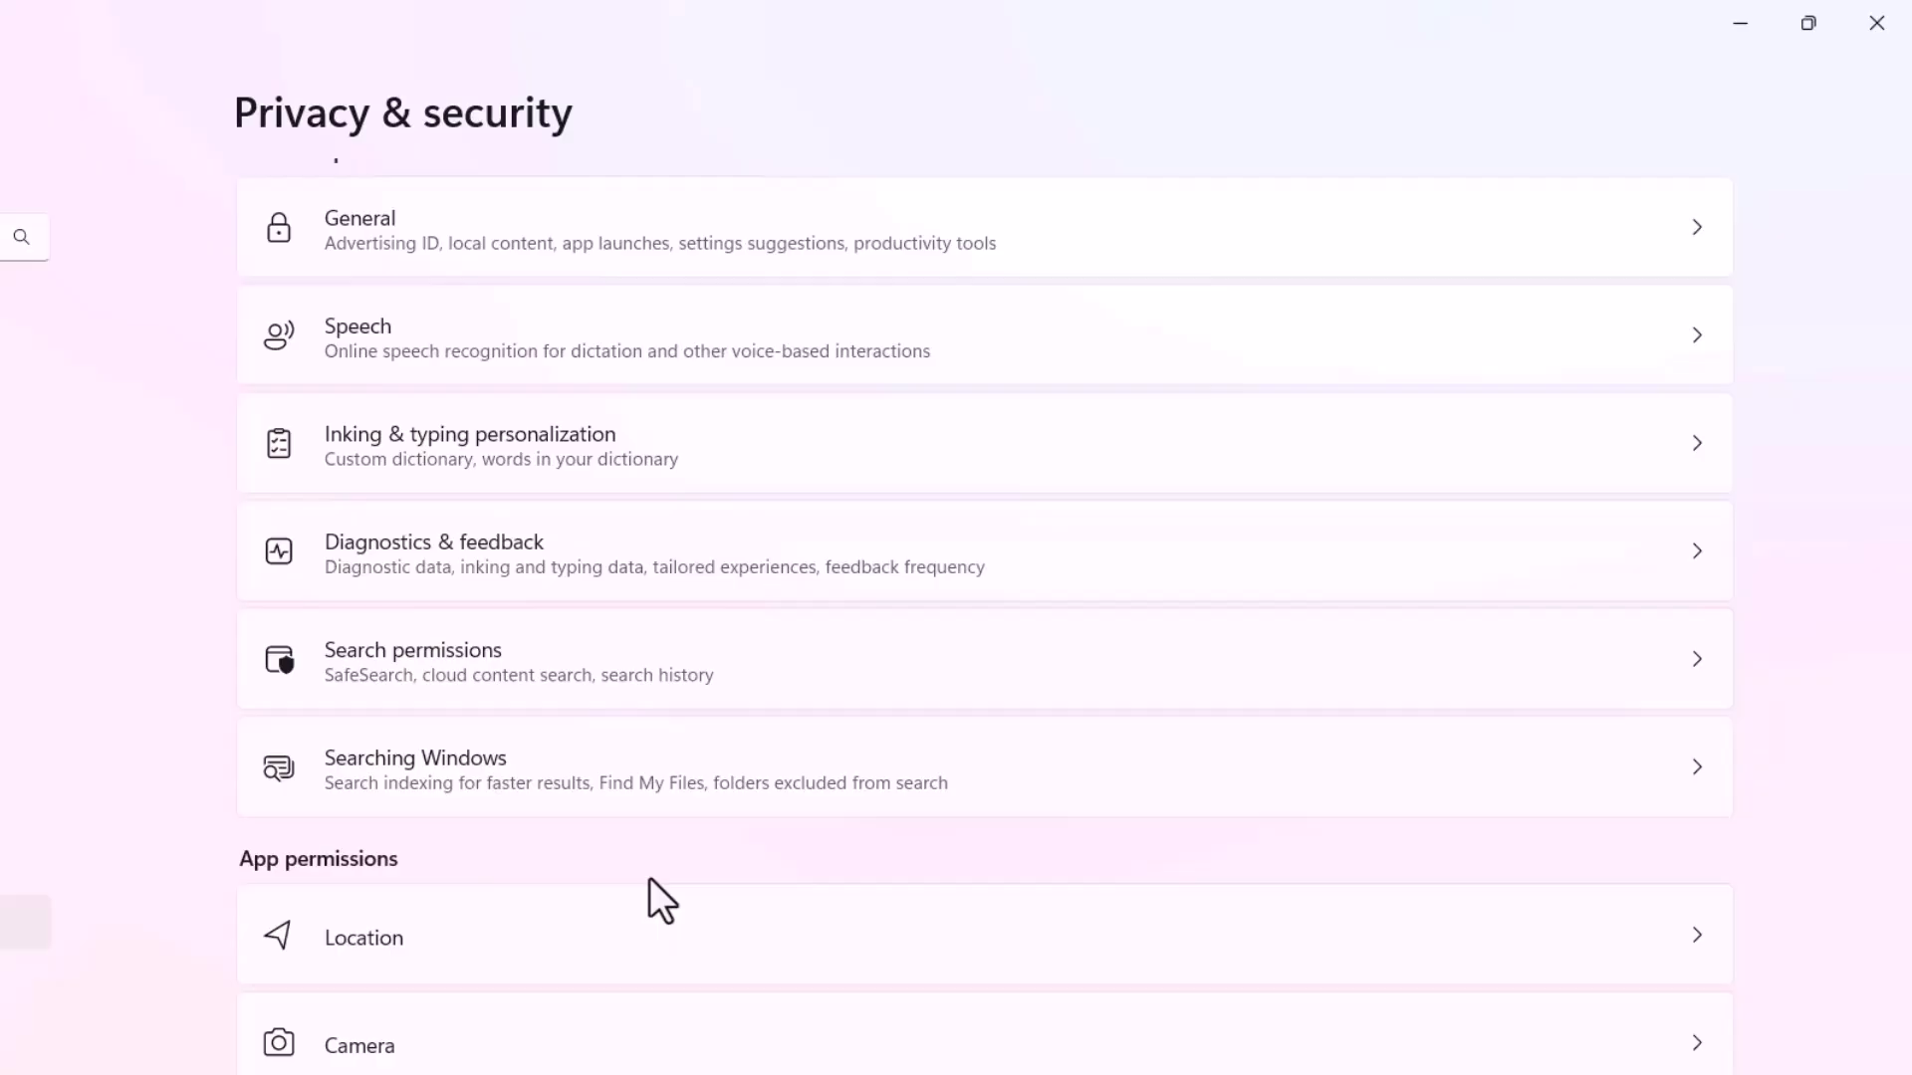
scroll(650, 877, "down", 2)
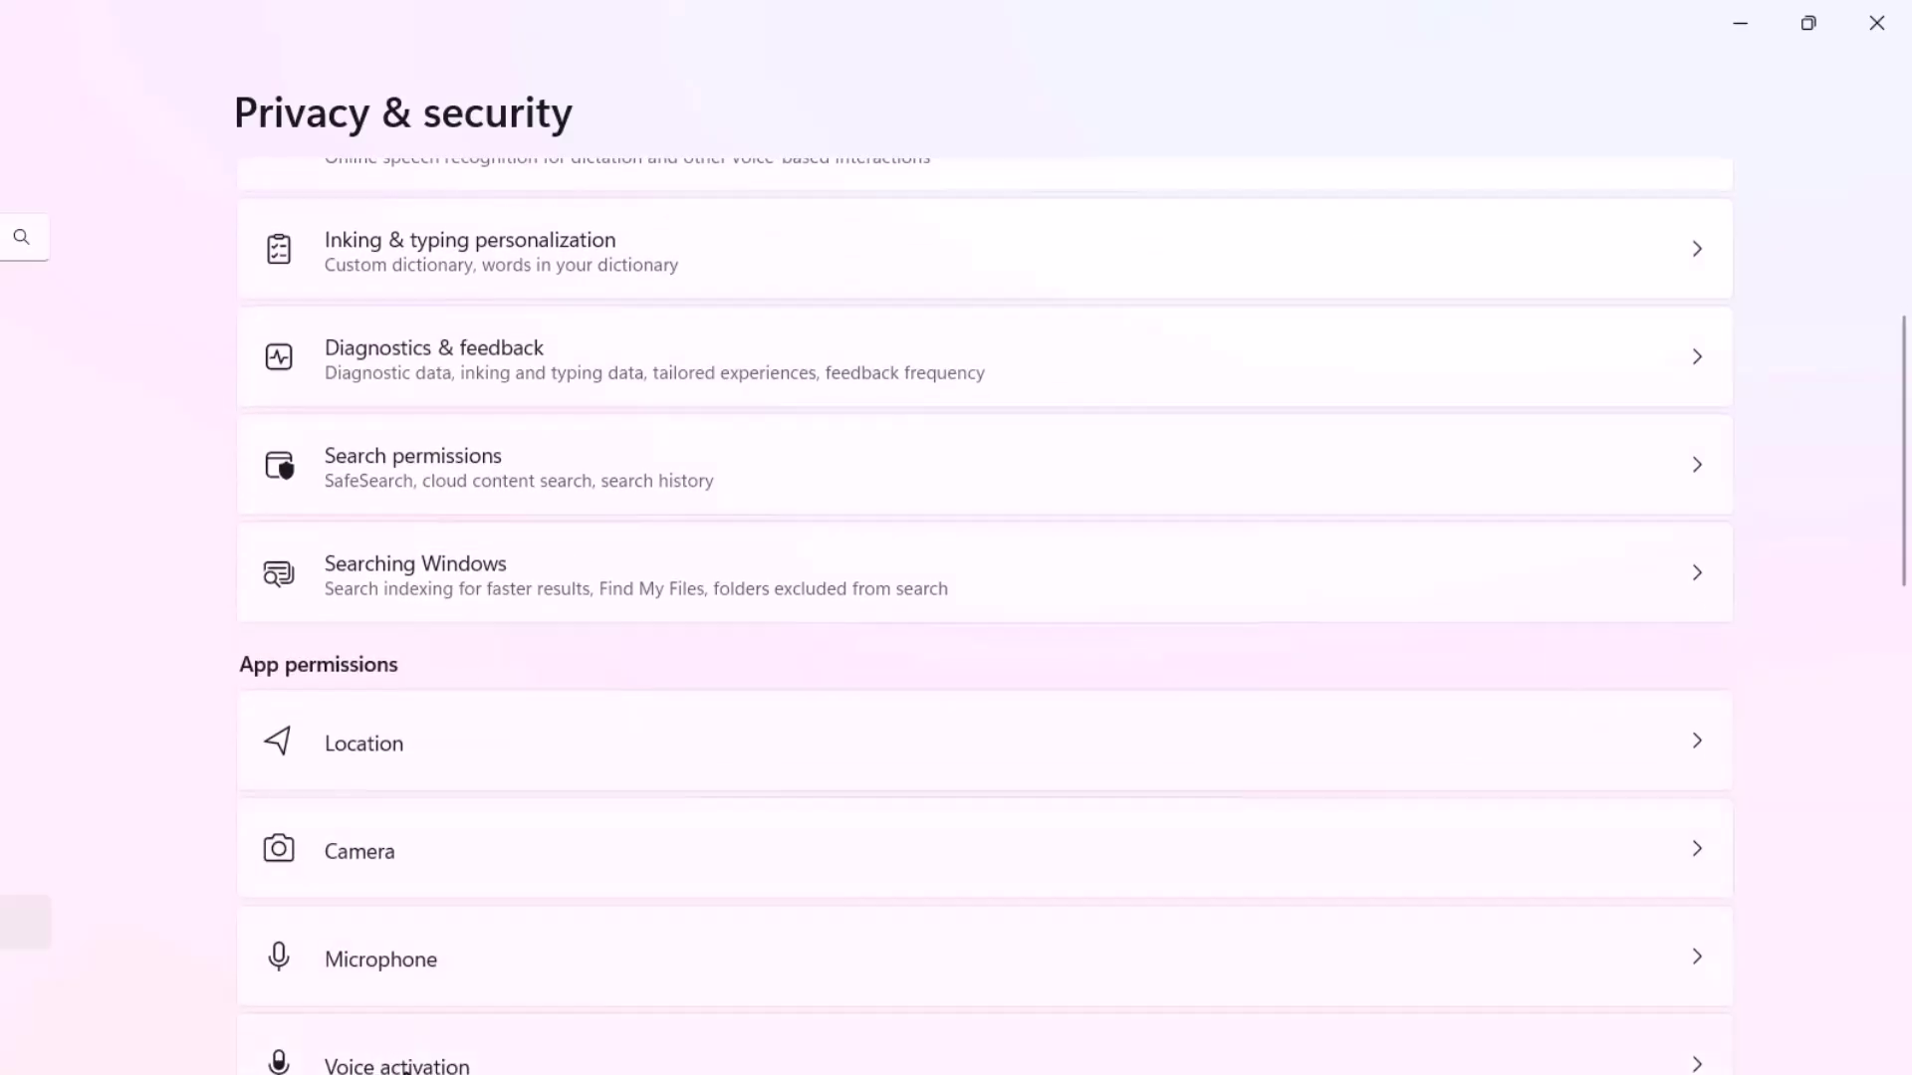
scroll(957, 613, "down", 2)
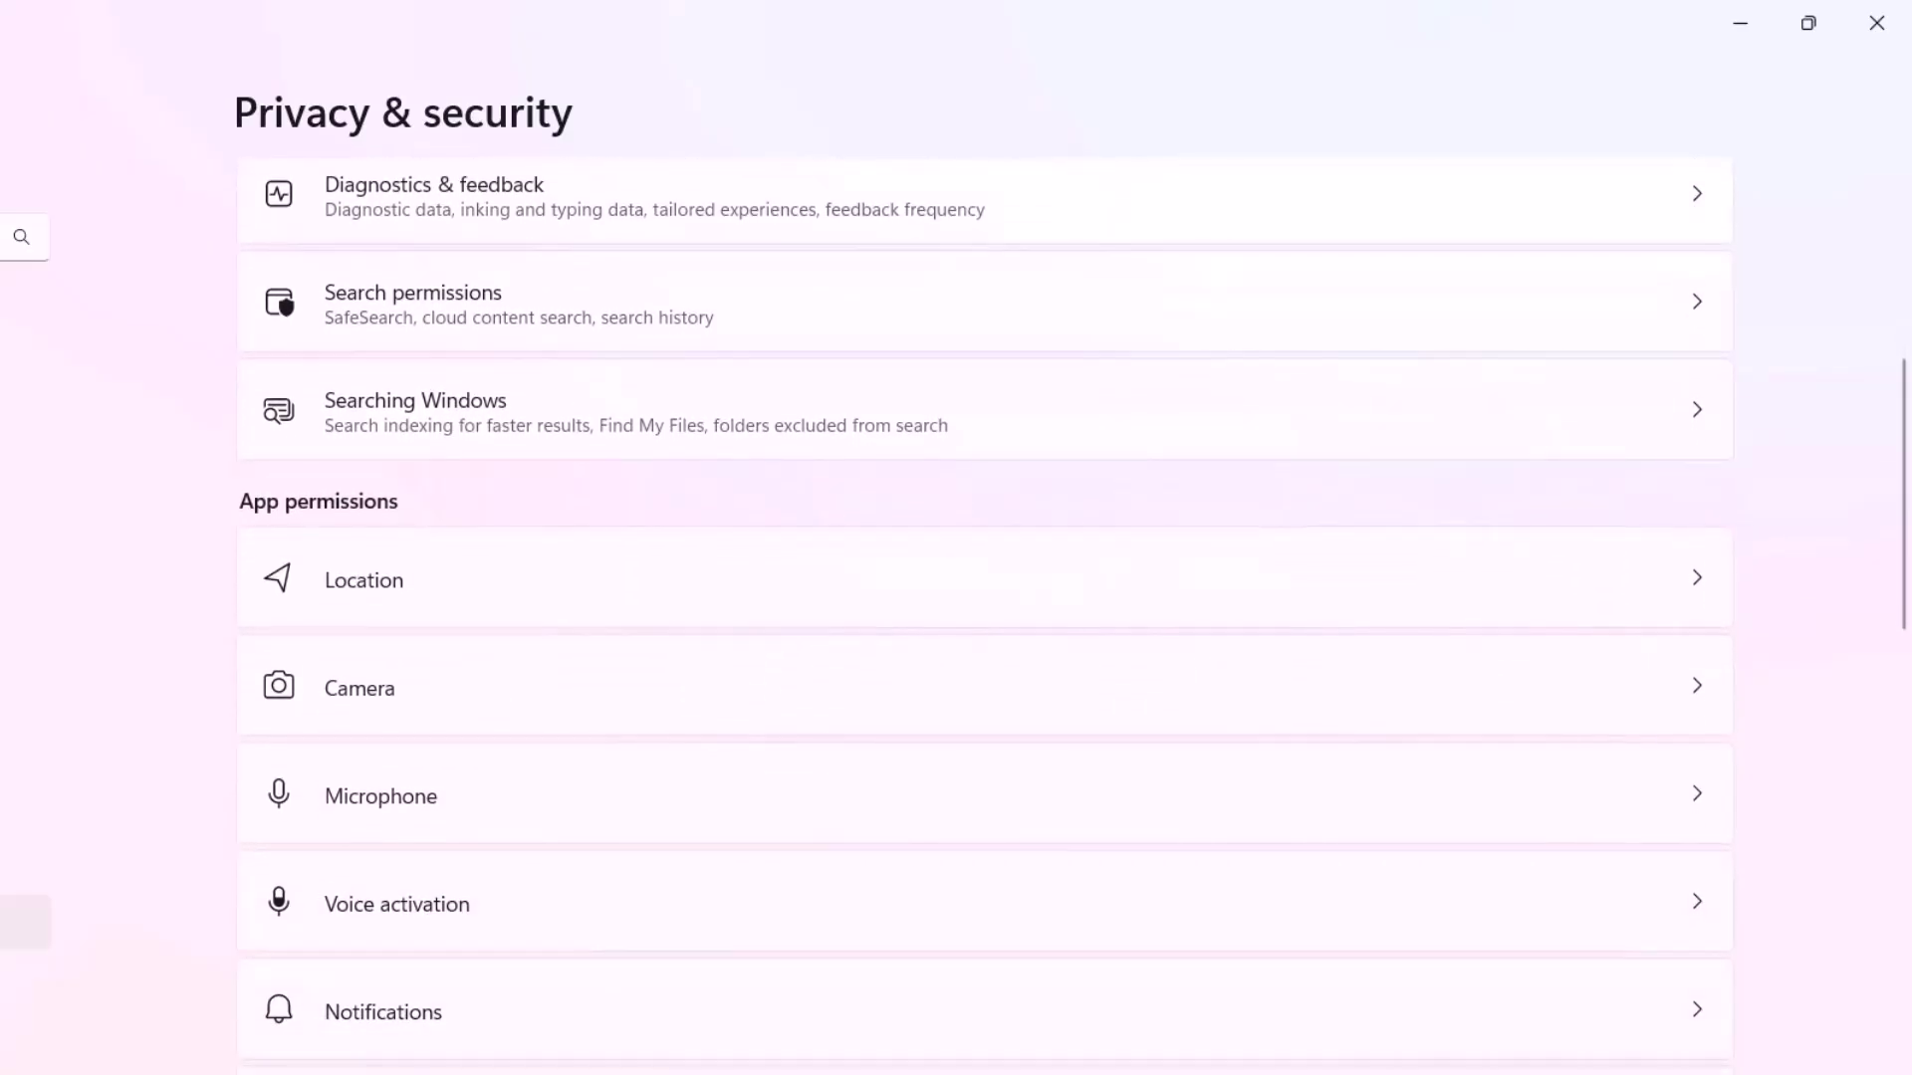
scroll(673, 647, "up", 1)
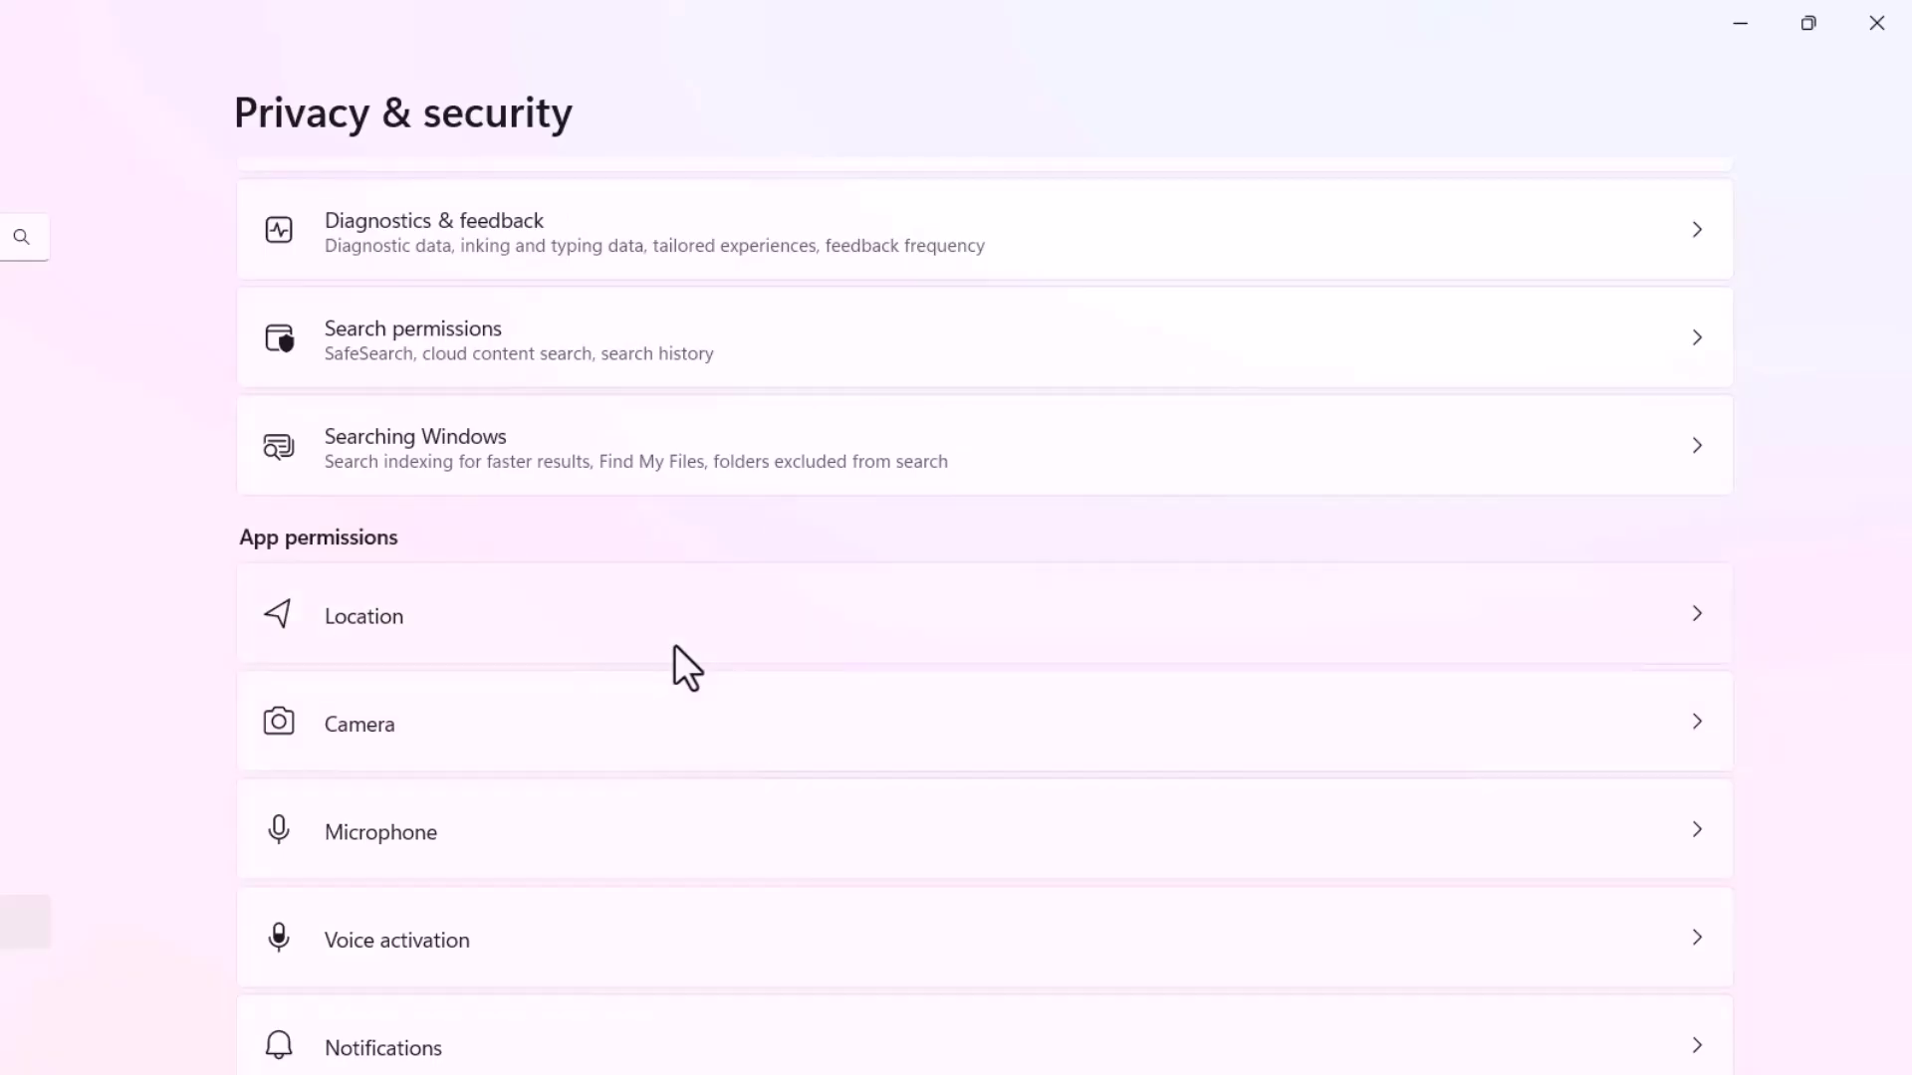
scroll(674, 647, "down", 1)
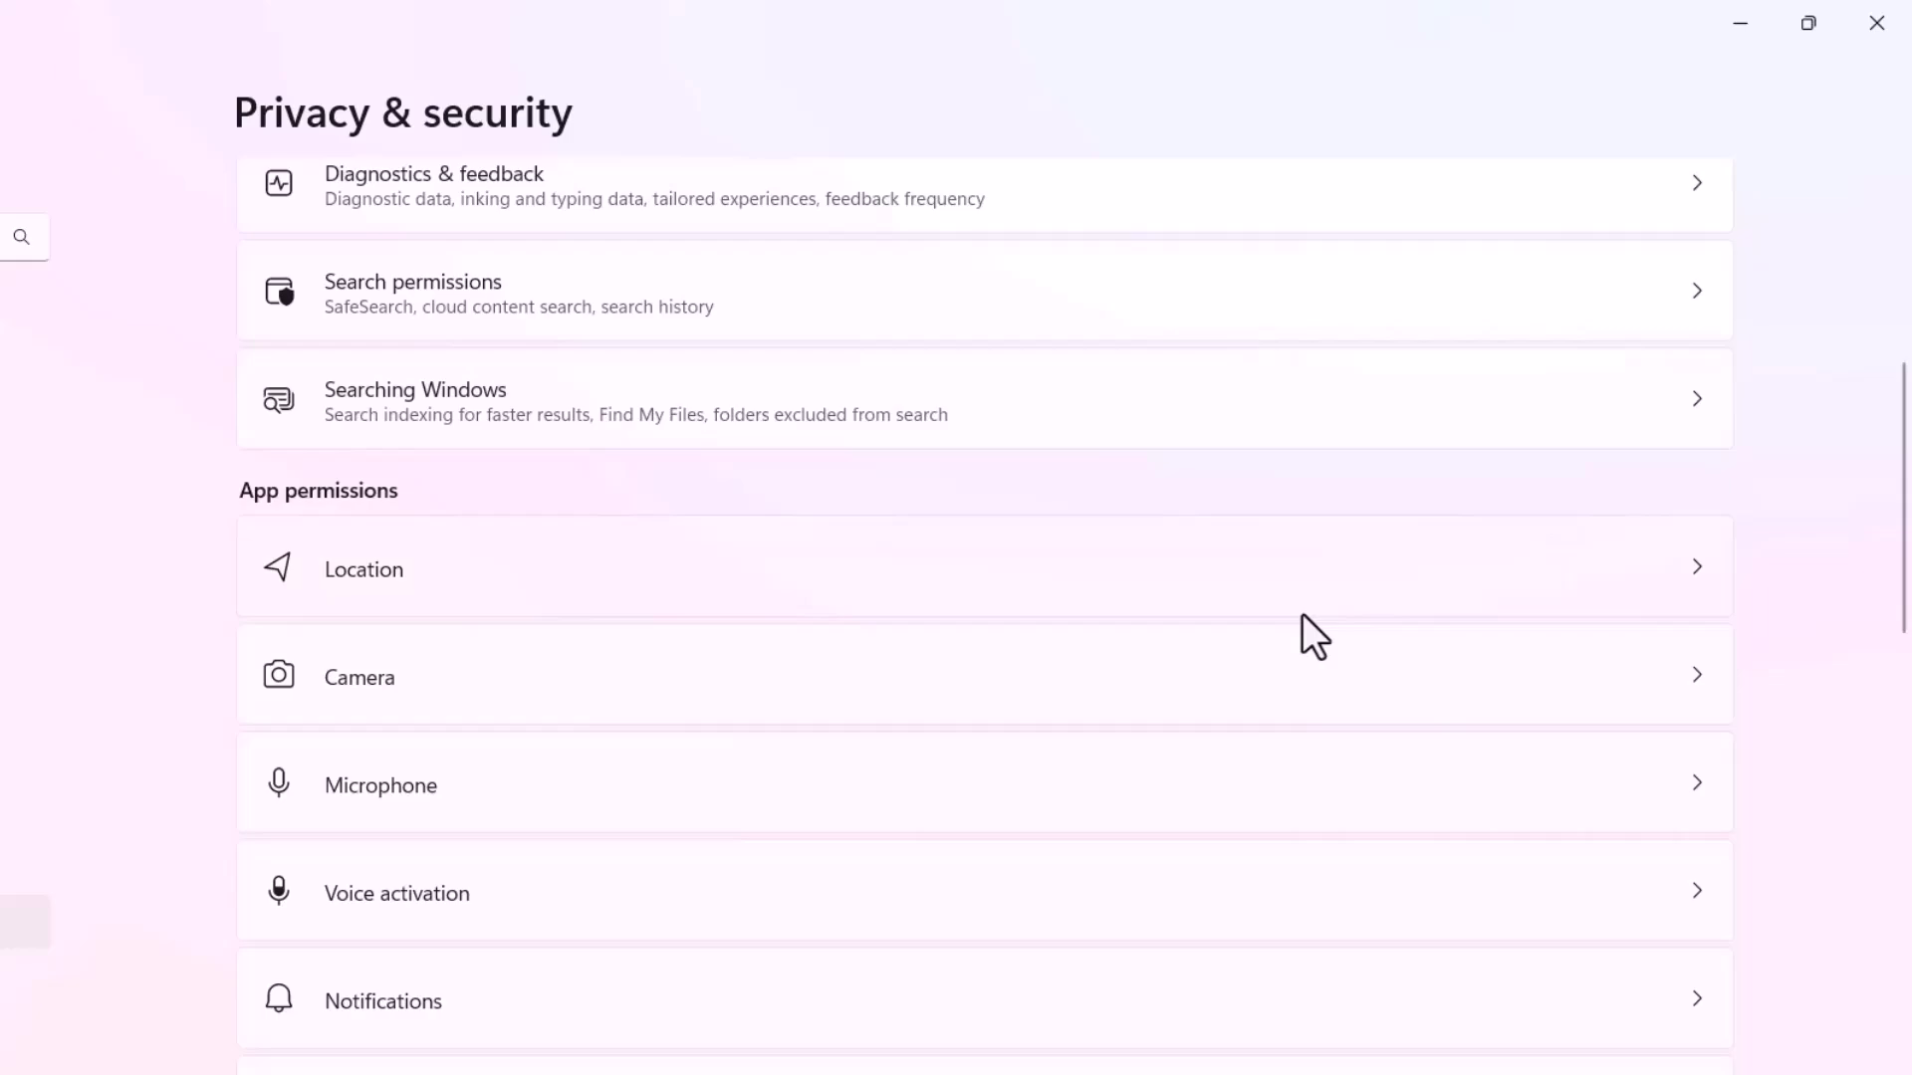
Review per-app access under Location and Camera permissions, then close Settings
left_click(1662, 569)
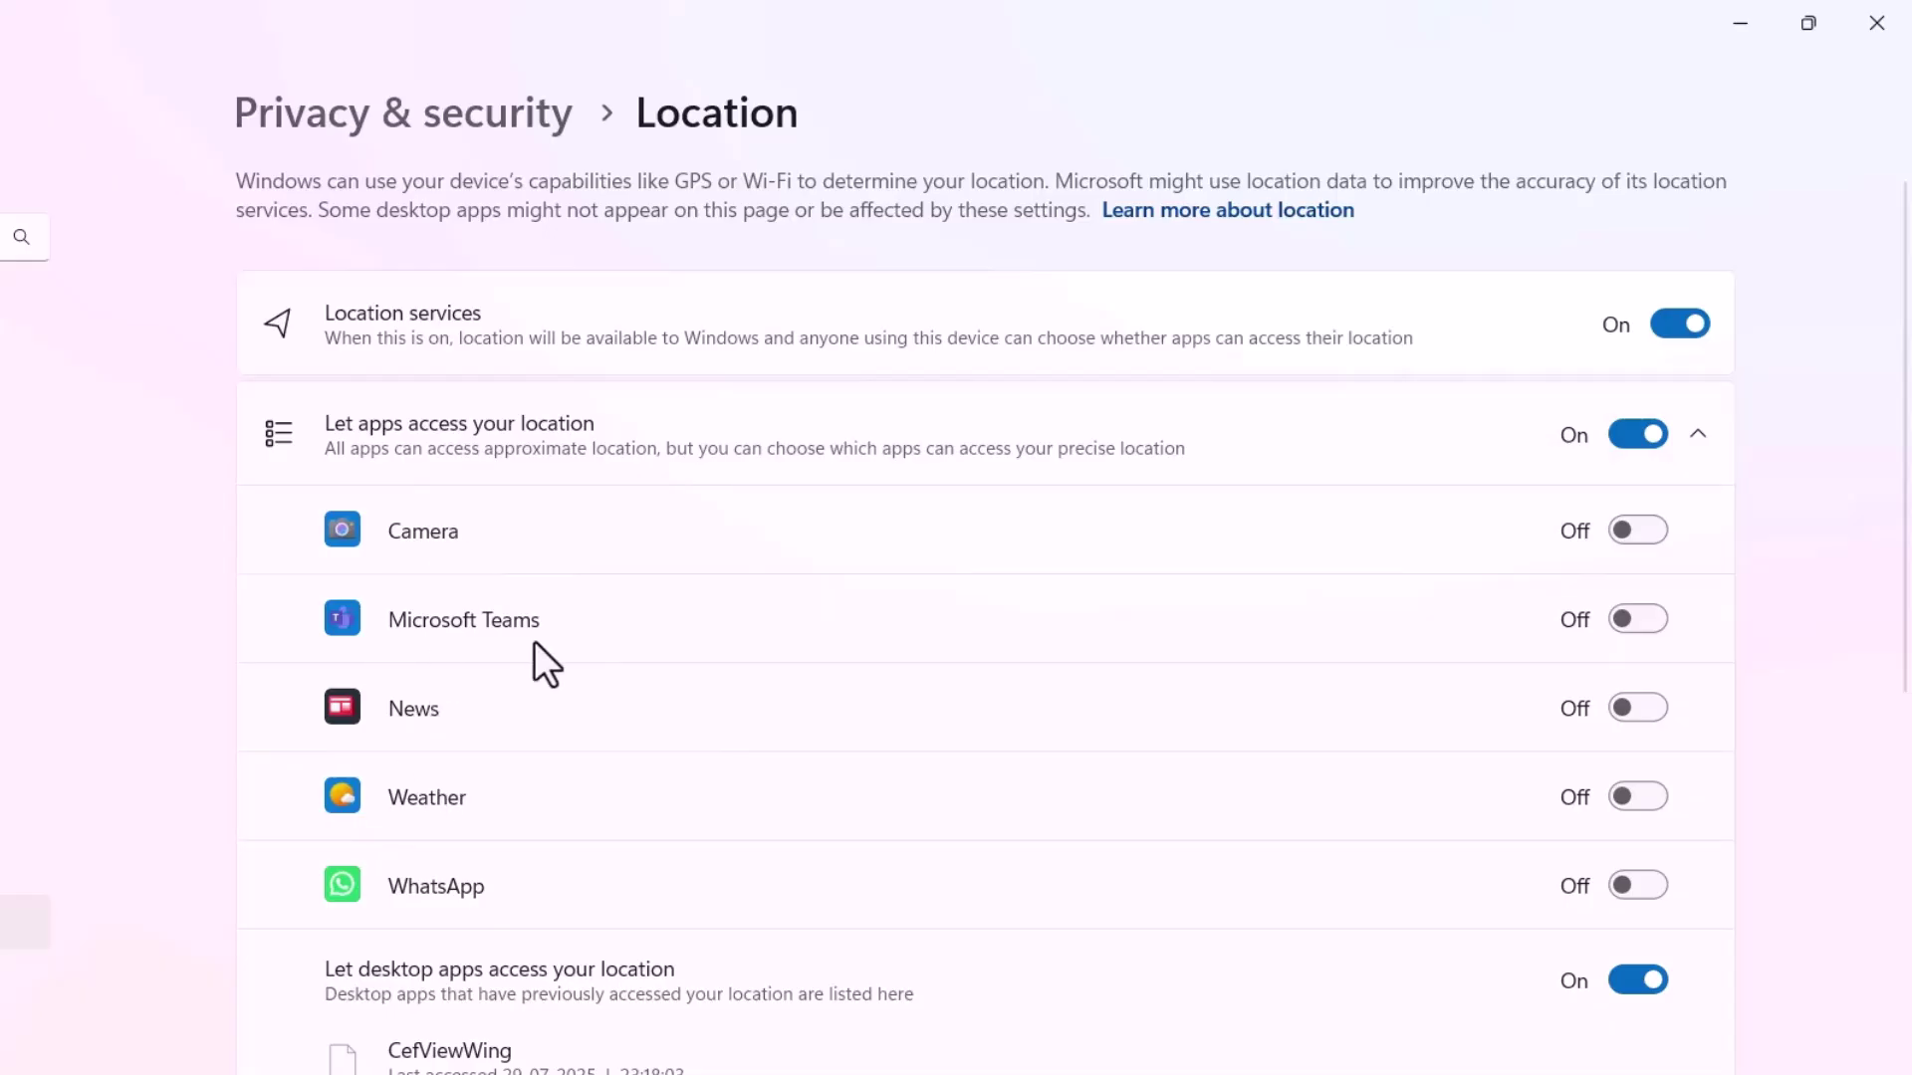
scroll(656, 593, "down", 5)
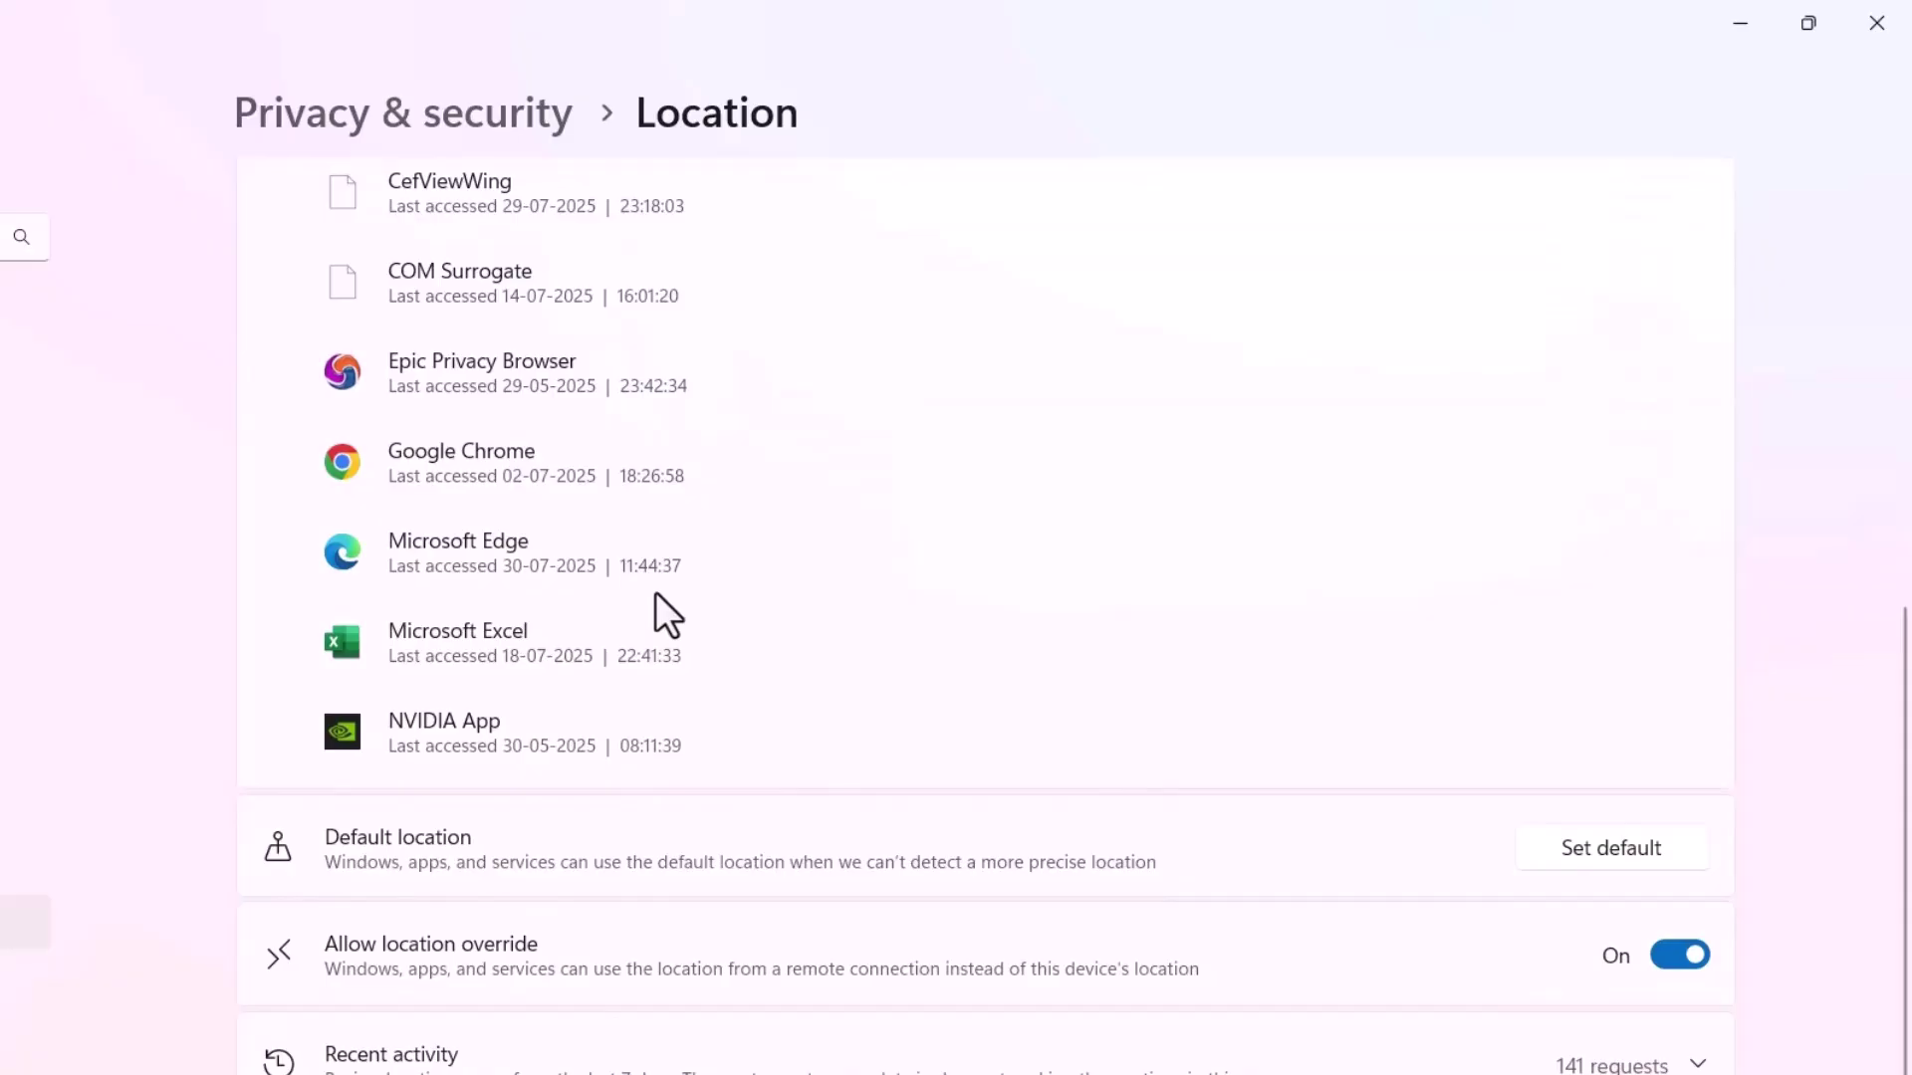
scroll(655, 591, "up", 1)
scroll(656, 592, "up", 5)
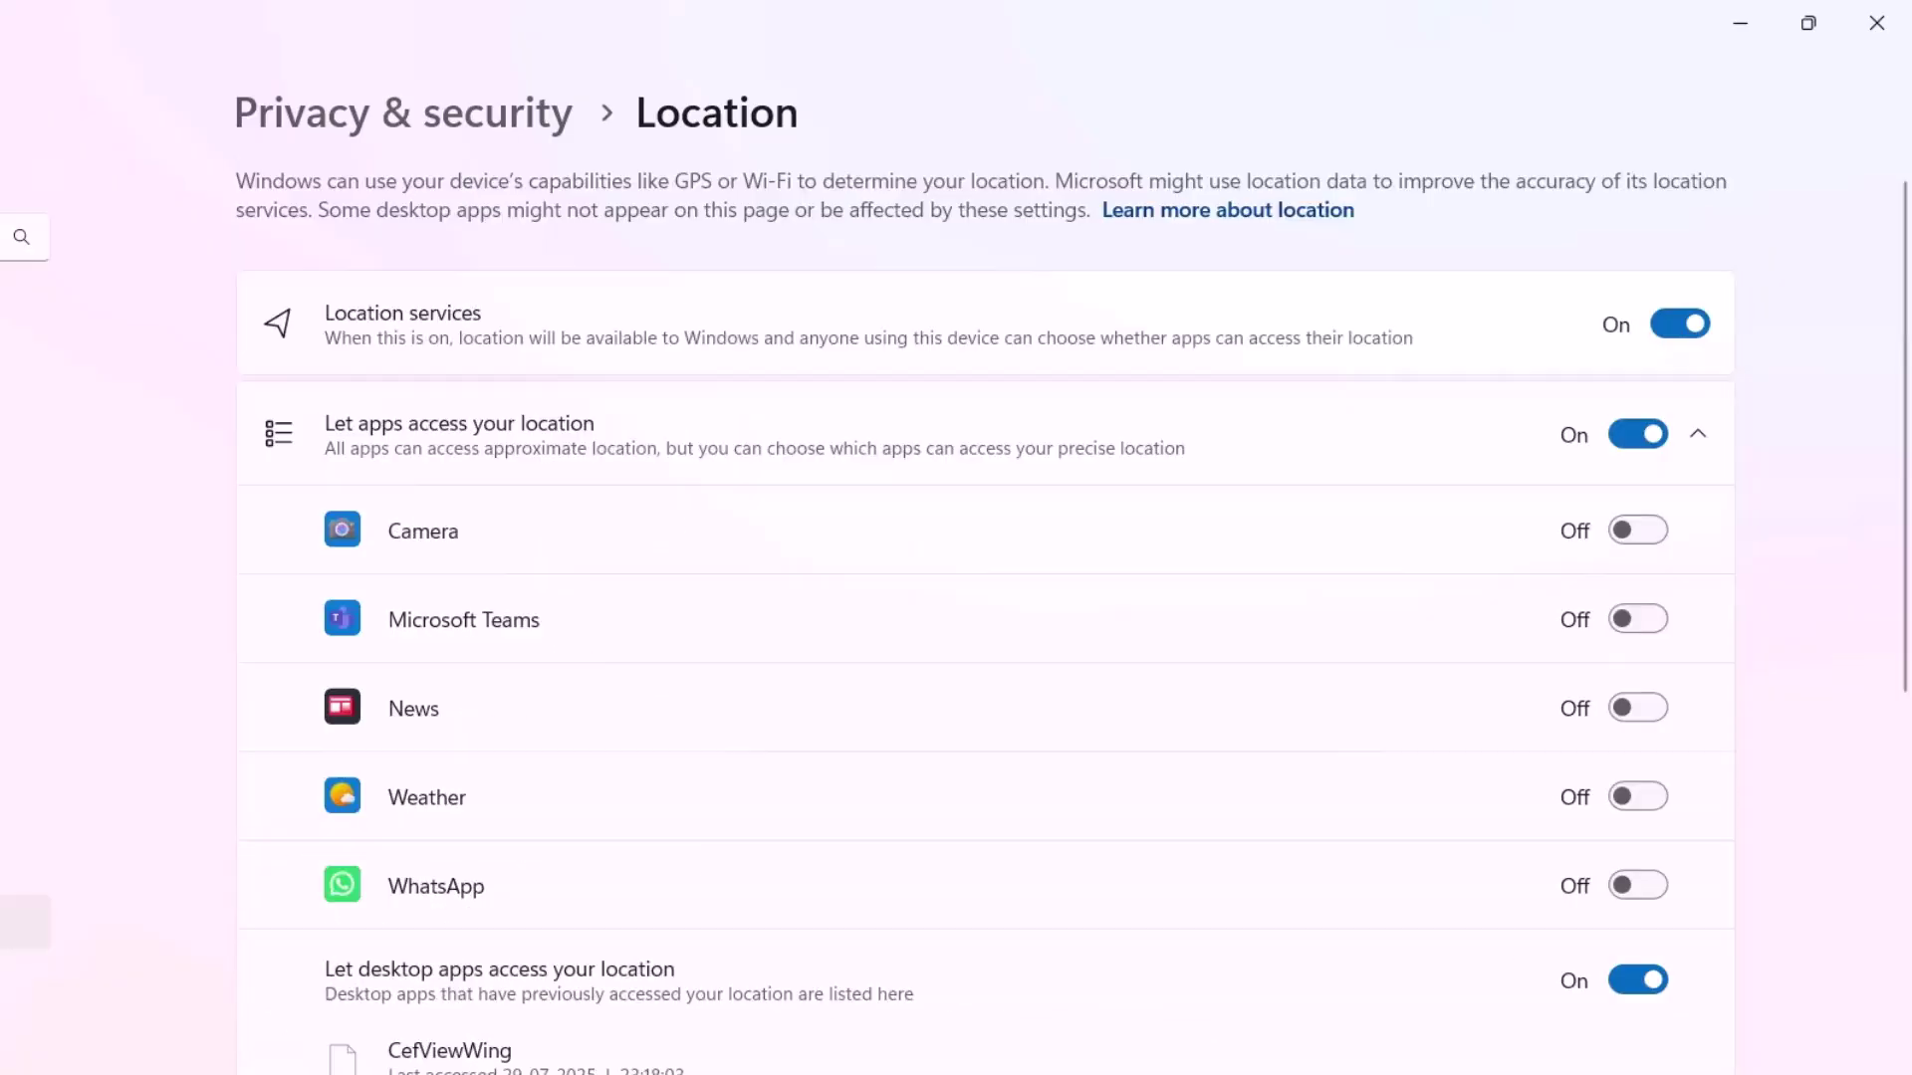
key("alt+Left")
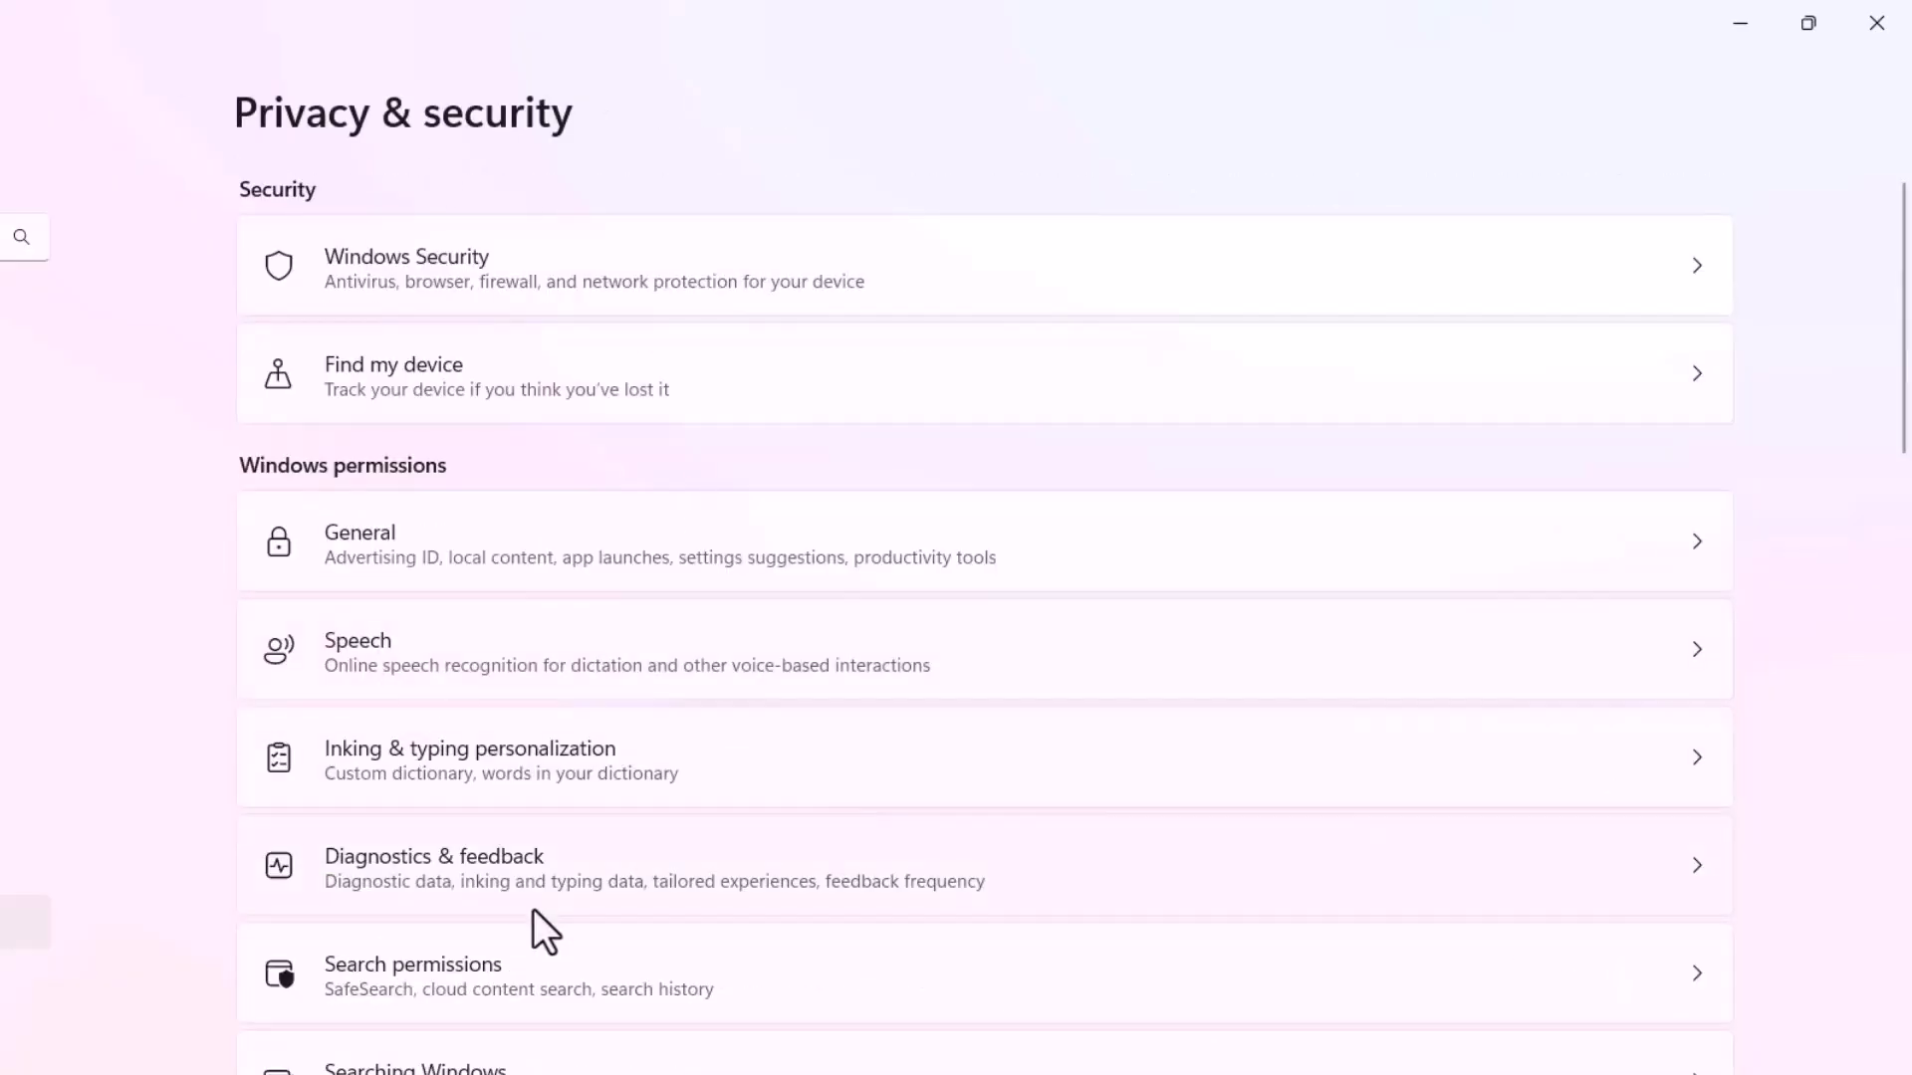
scroll(533, 926, "down", 5)
left_click(509, 646)
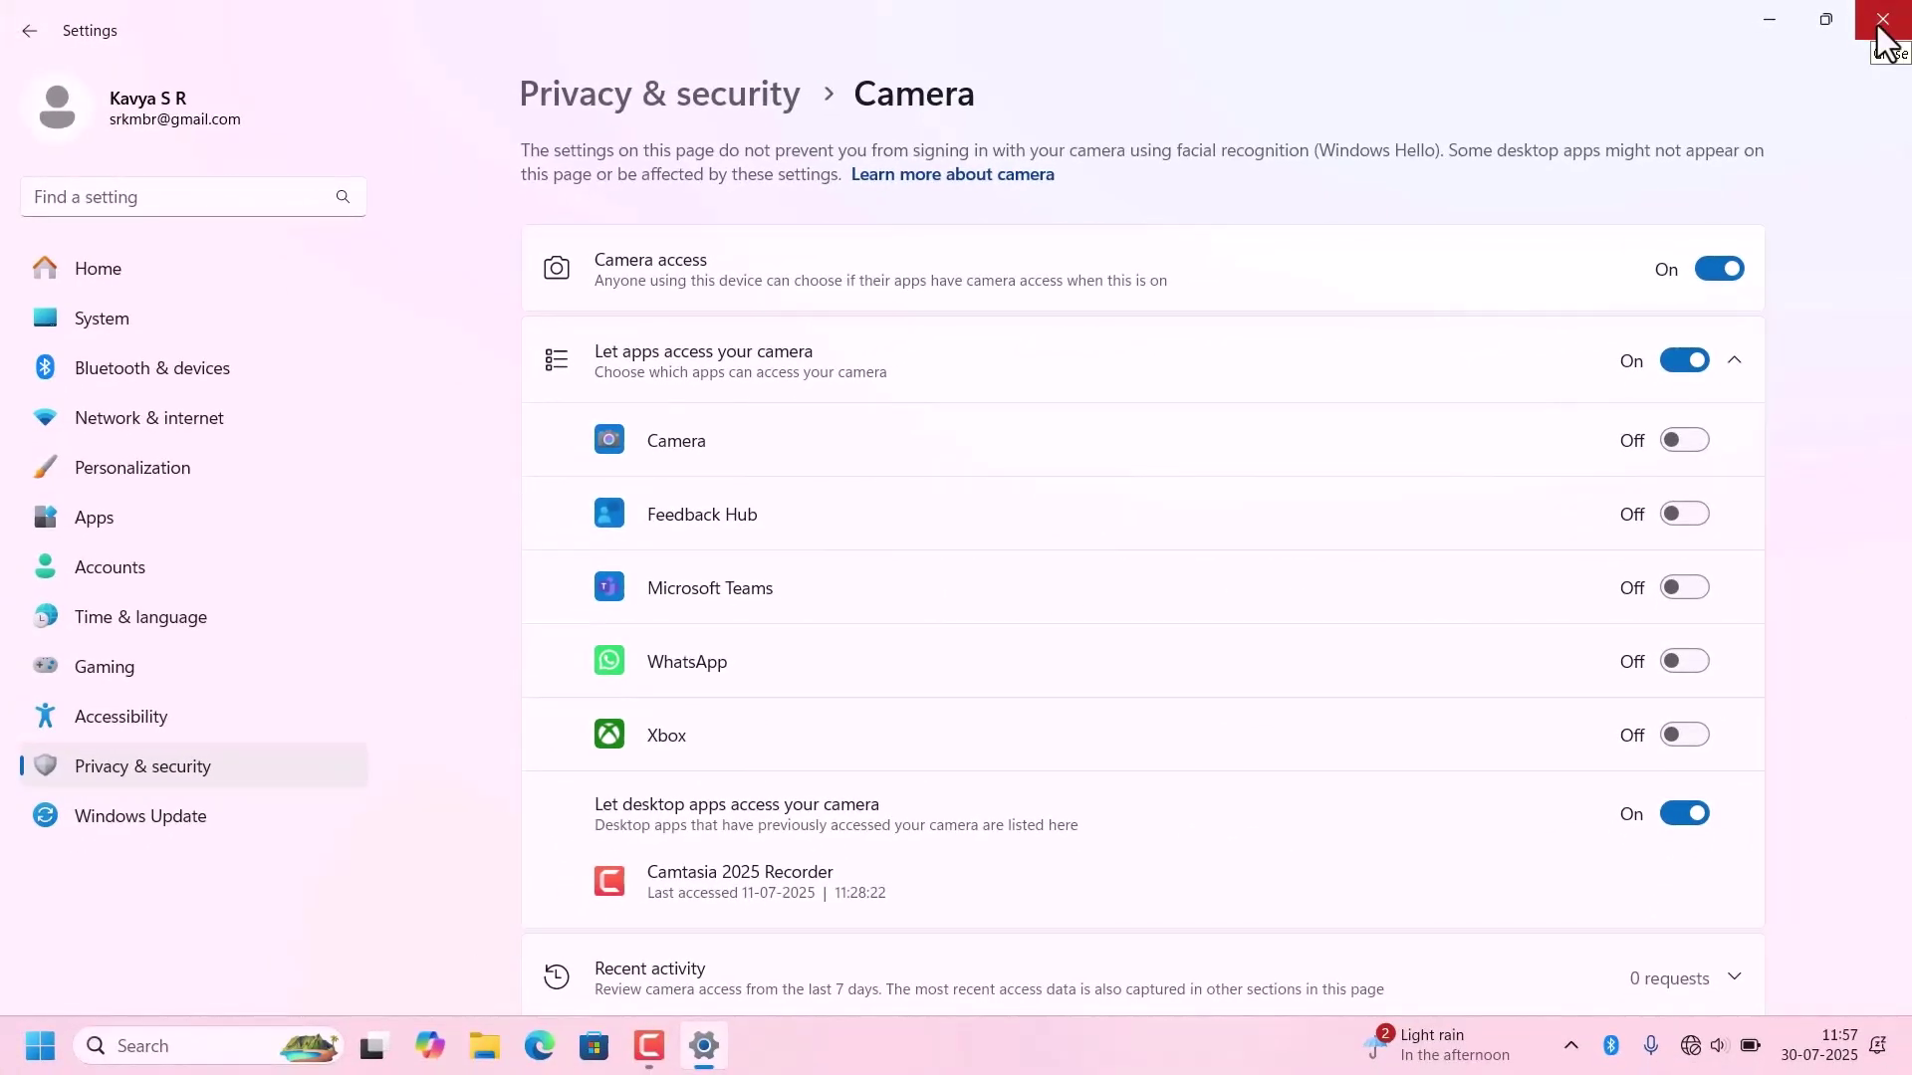
left_click(1882, 21)
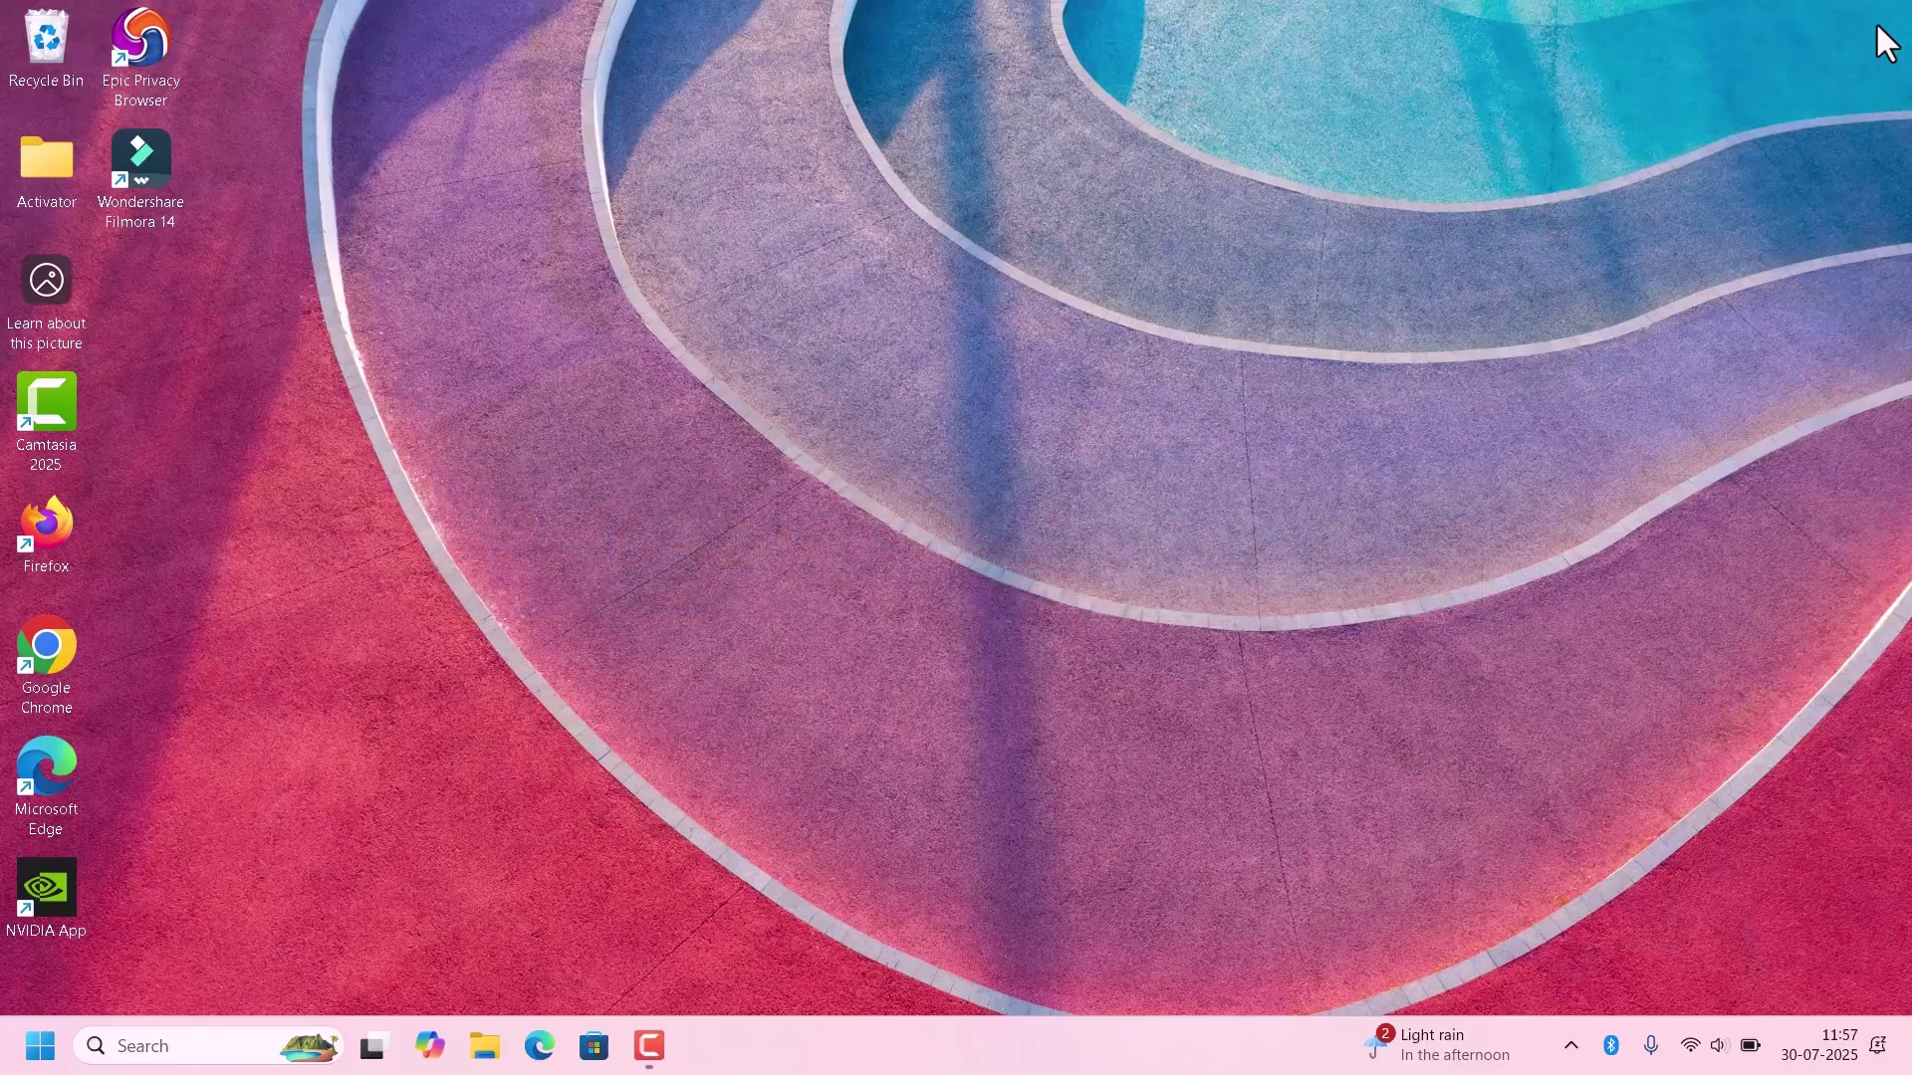
Disable WSHelper in Task Manager's Startup apps list
key("ctrl+shift+Escape")
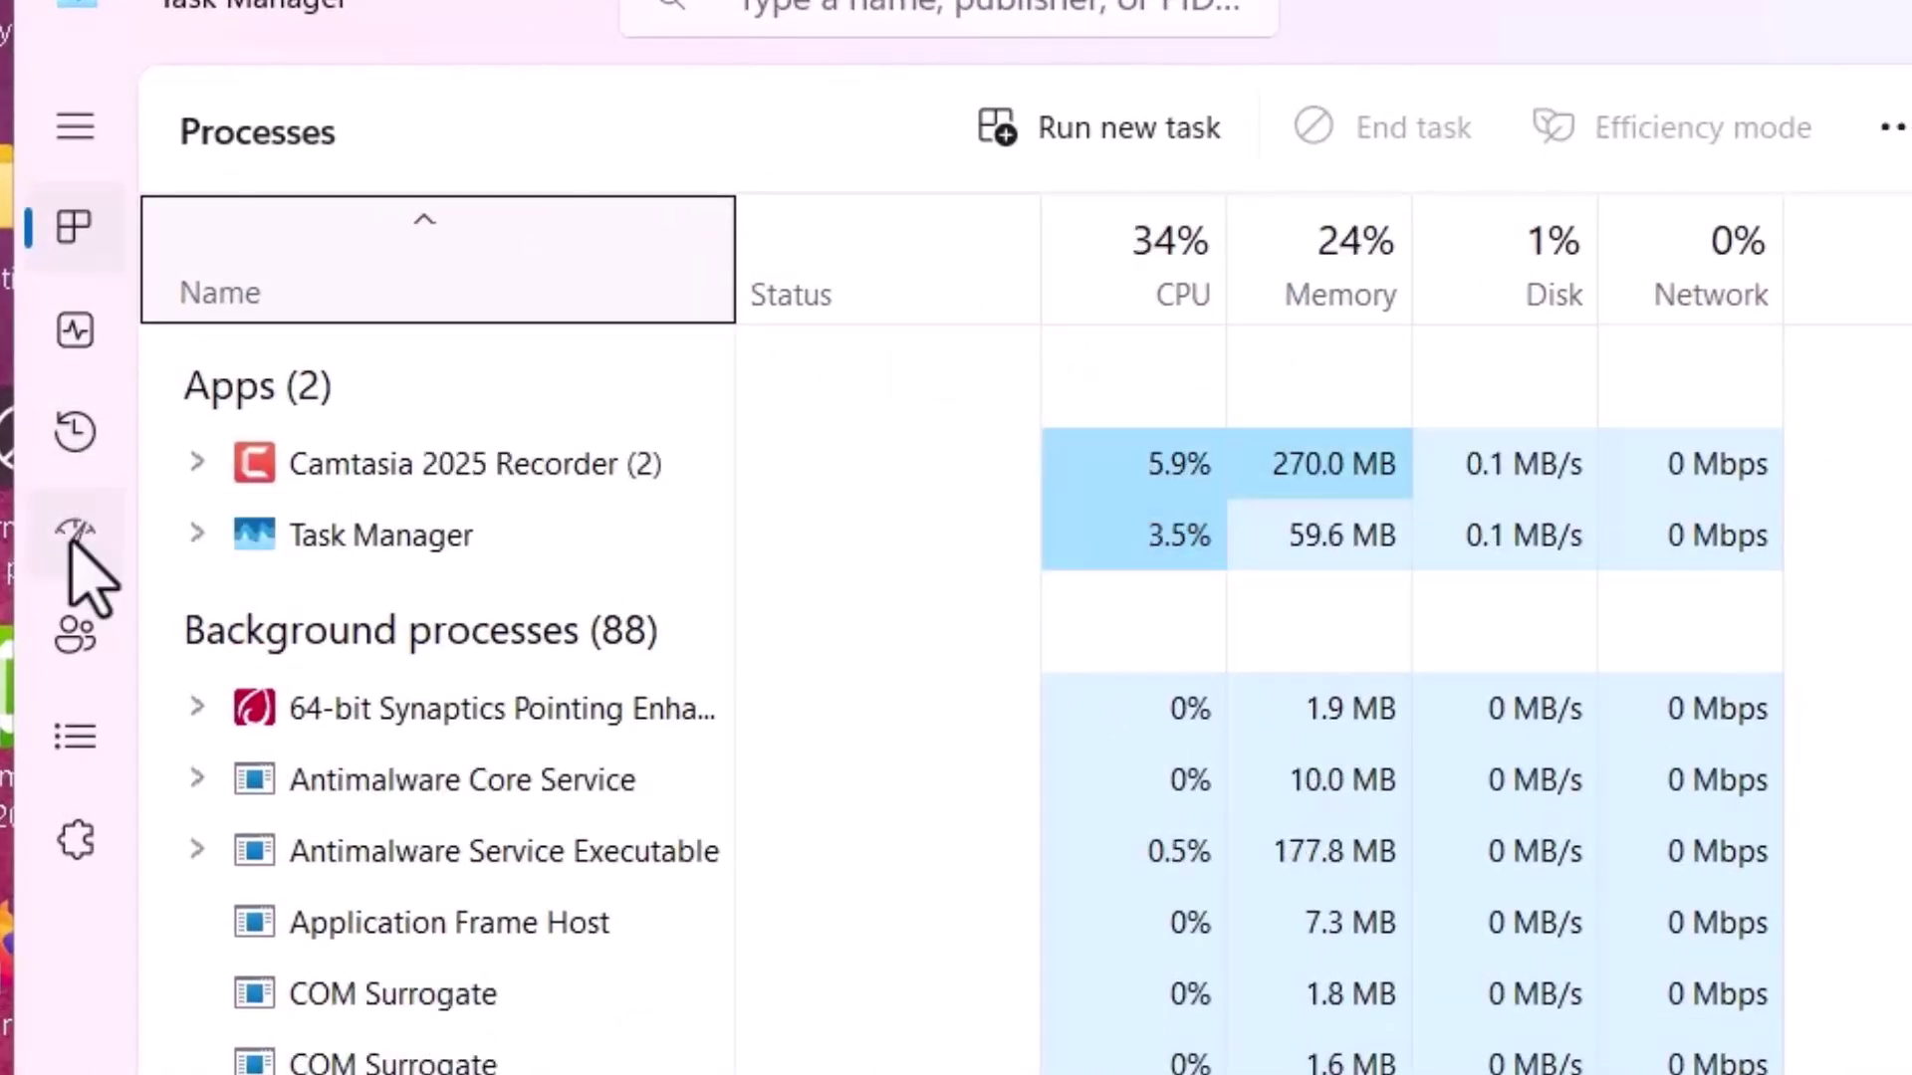
left_click(75, 463)
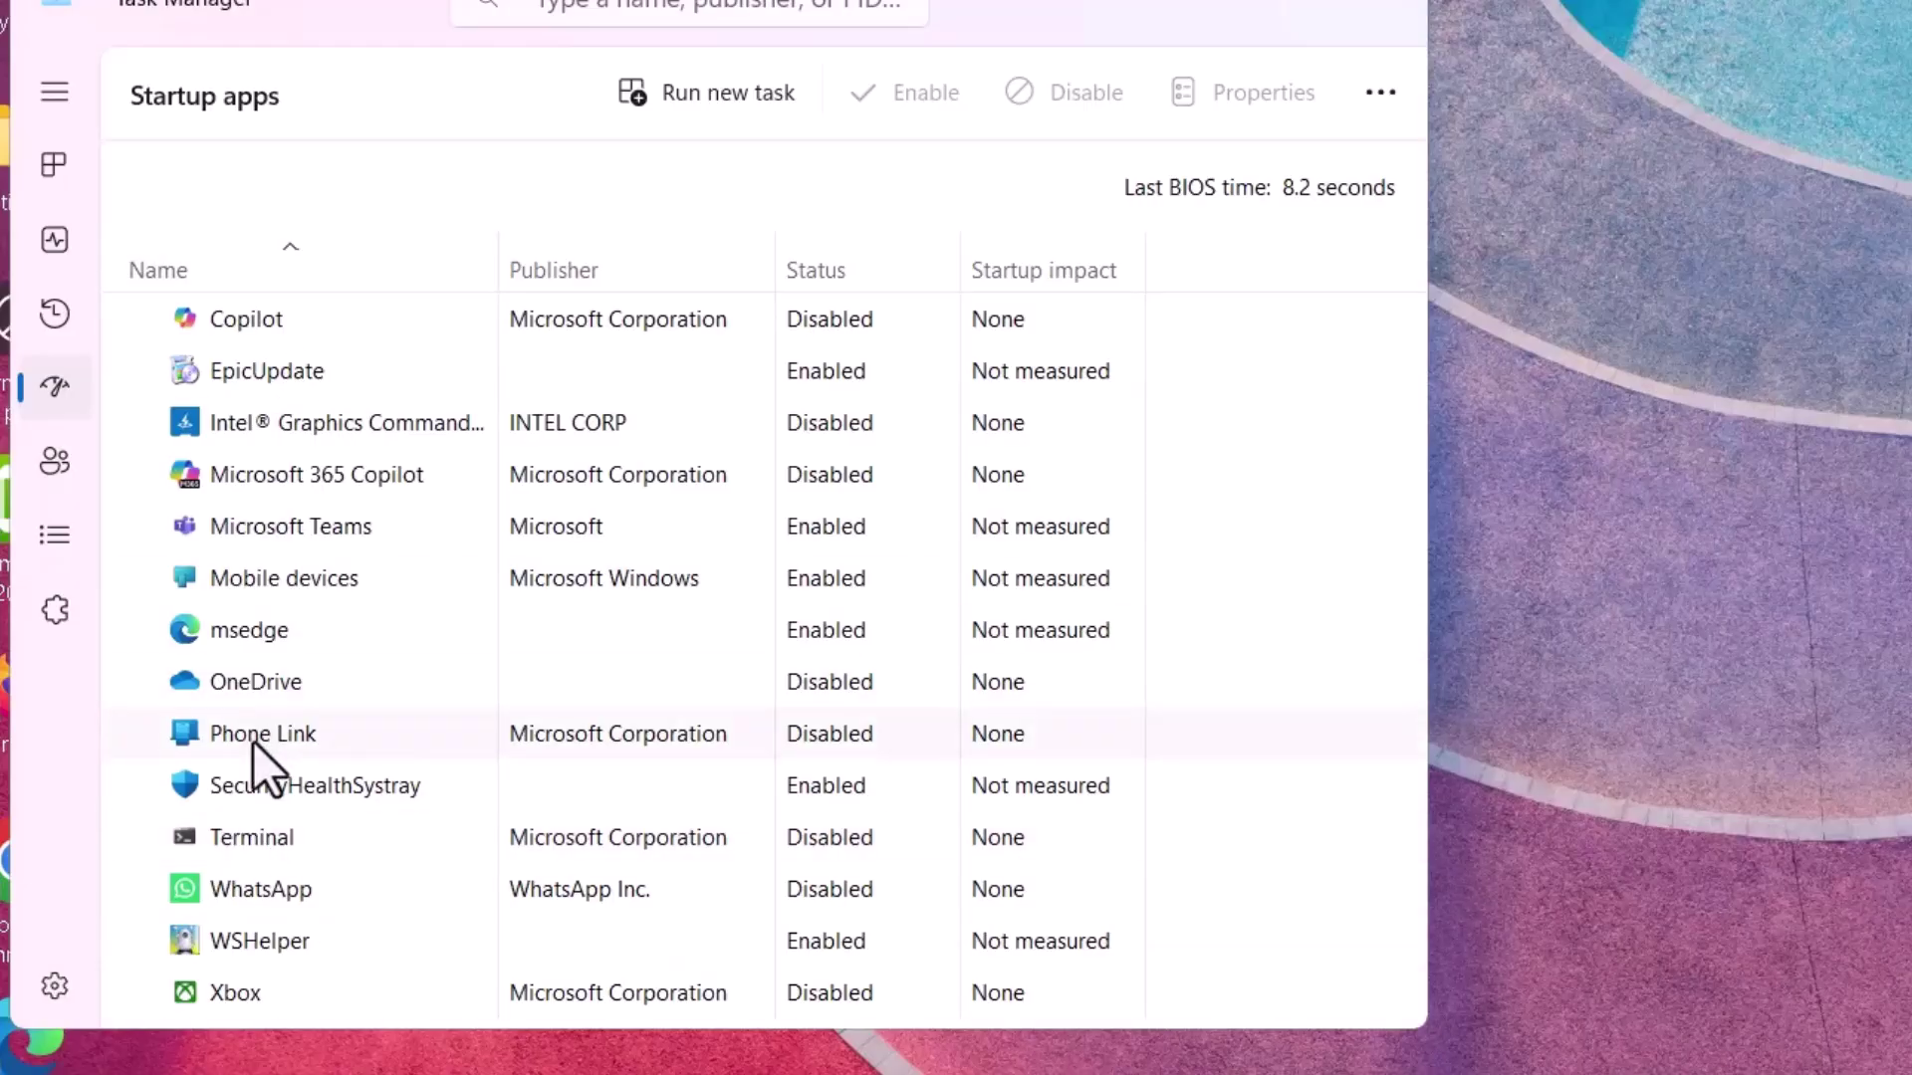
key("End")
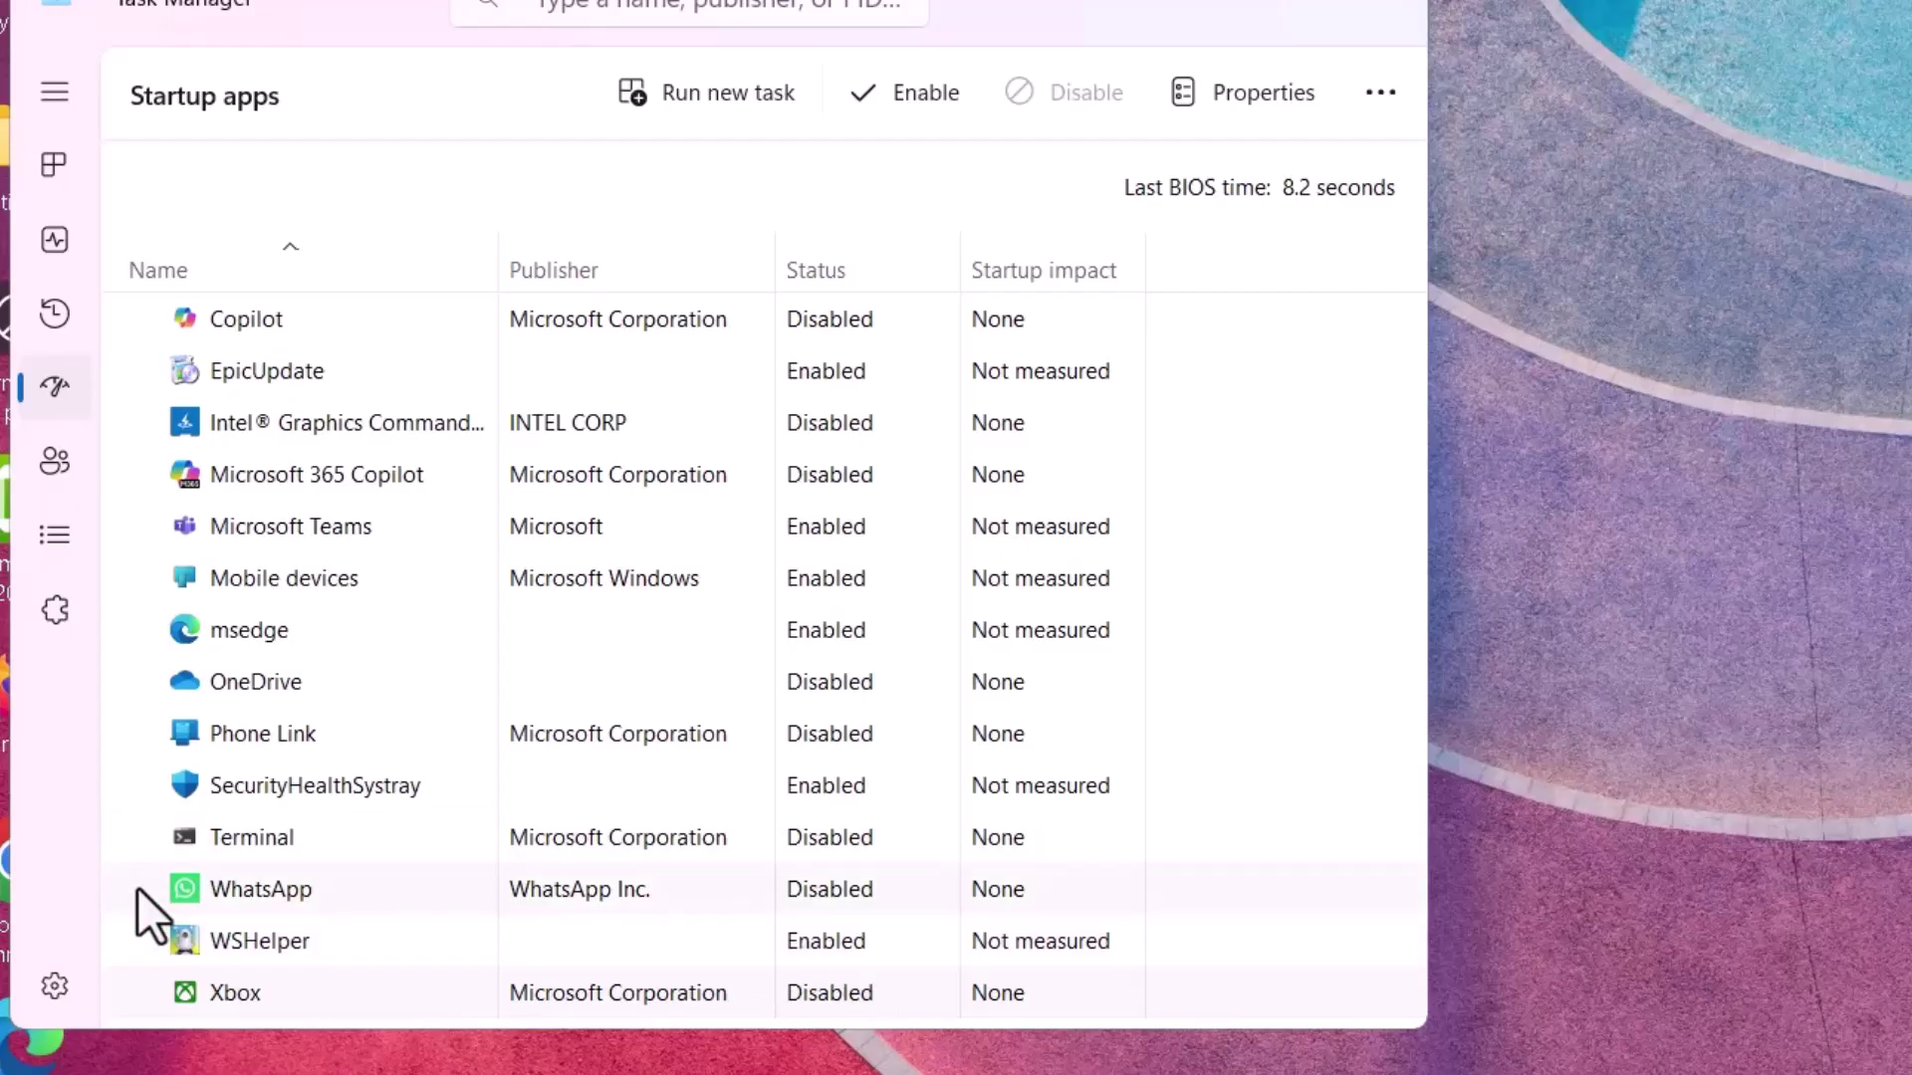
right_click(273, 938)
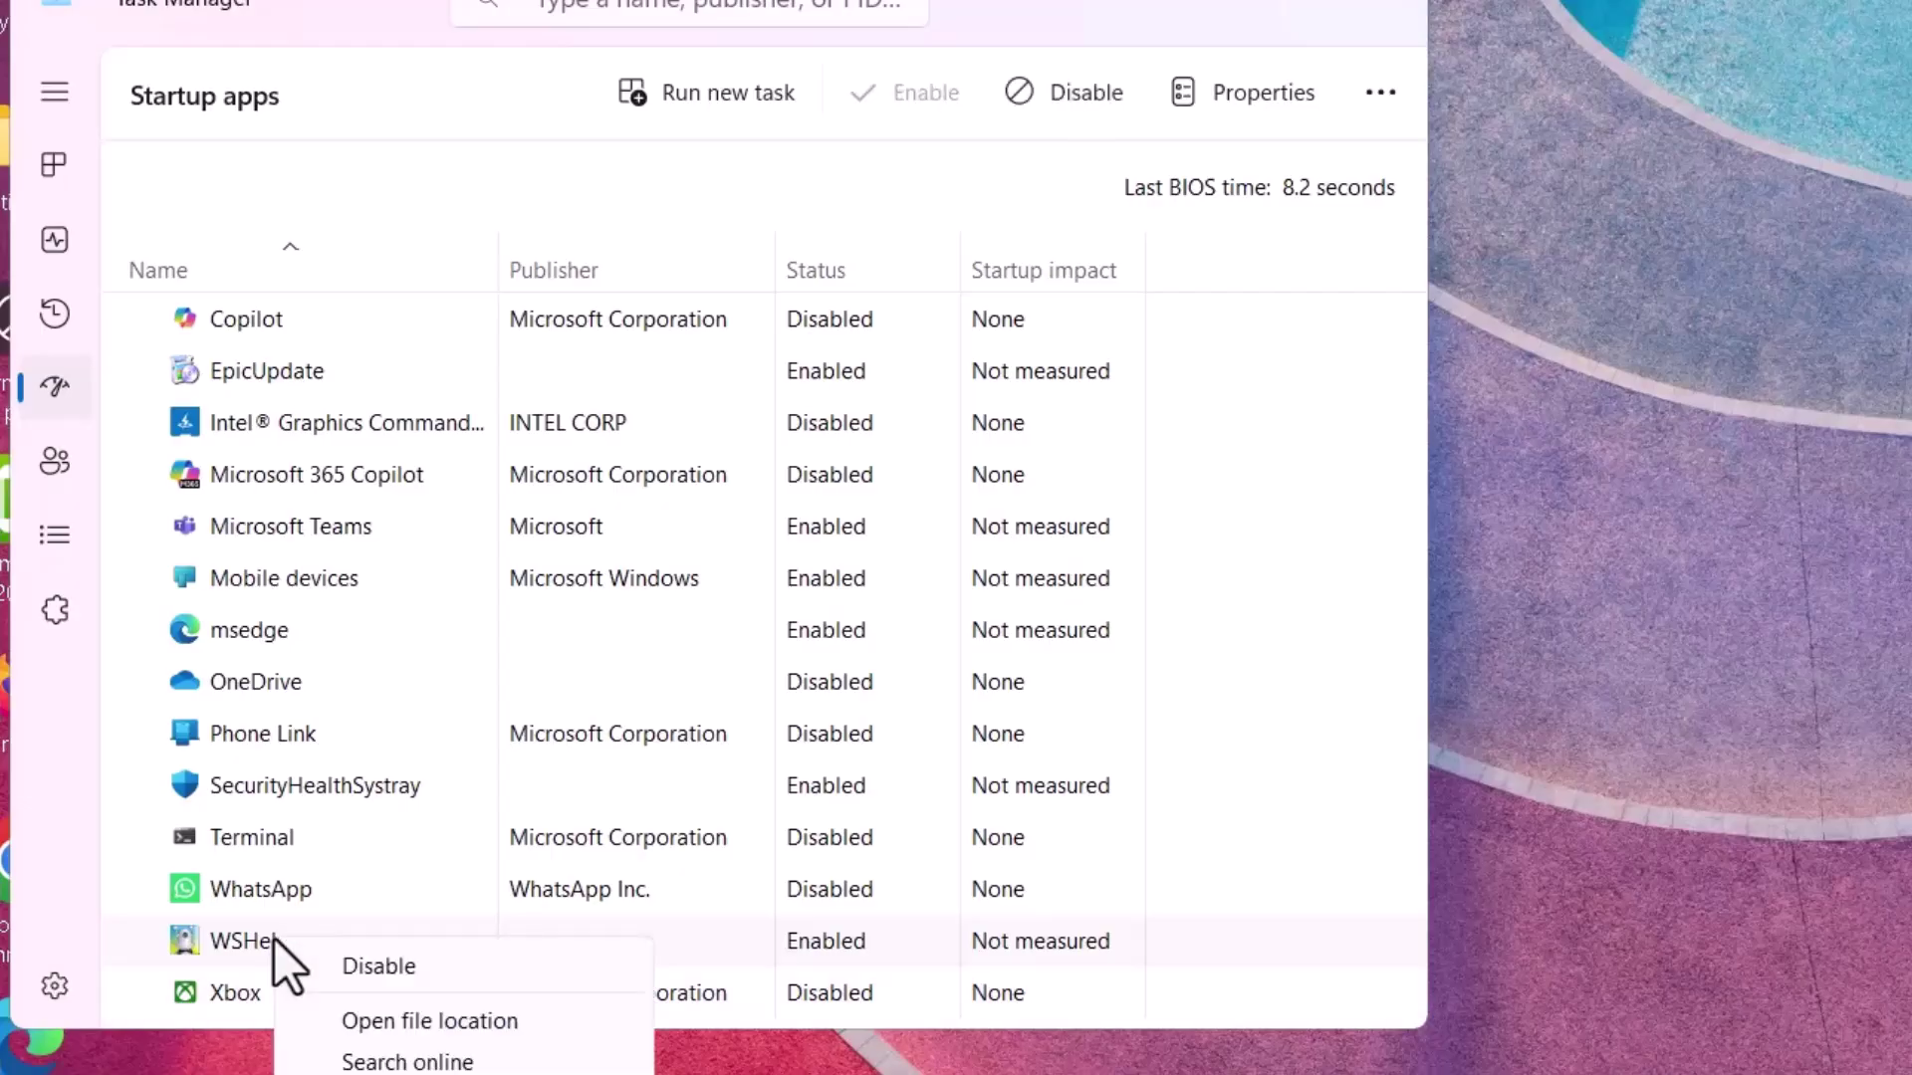
left_click(388, 968)
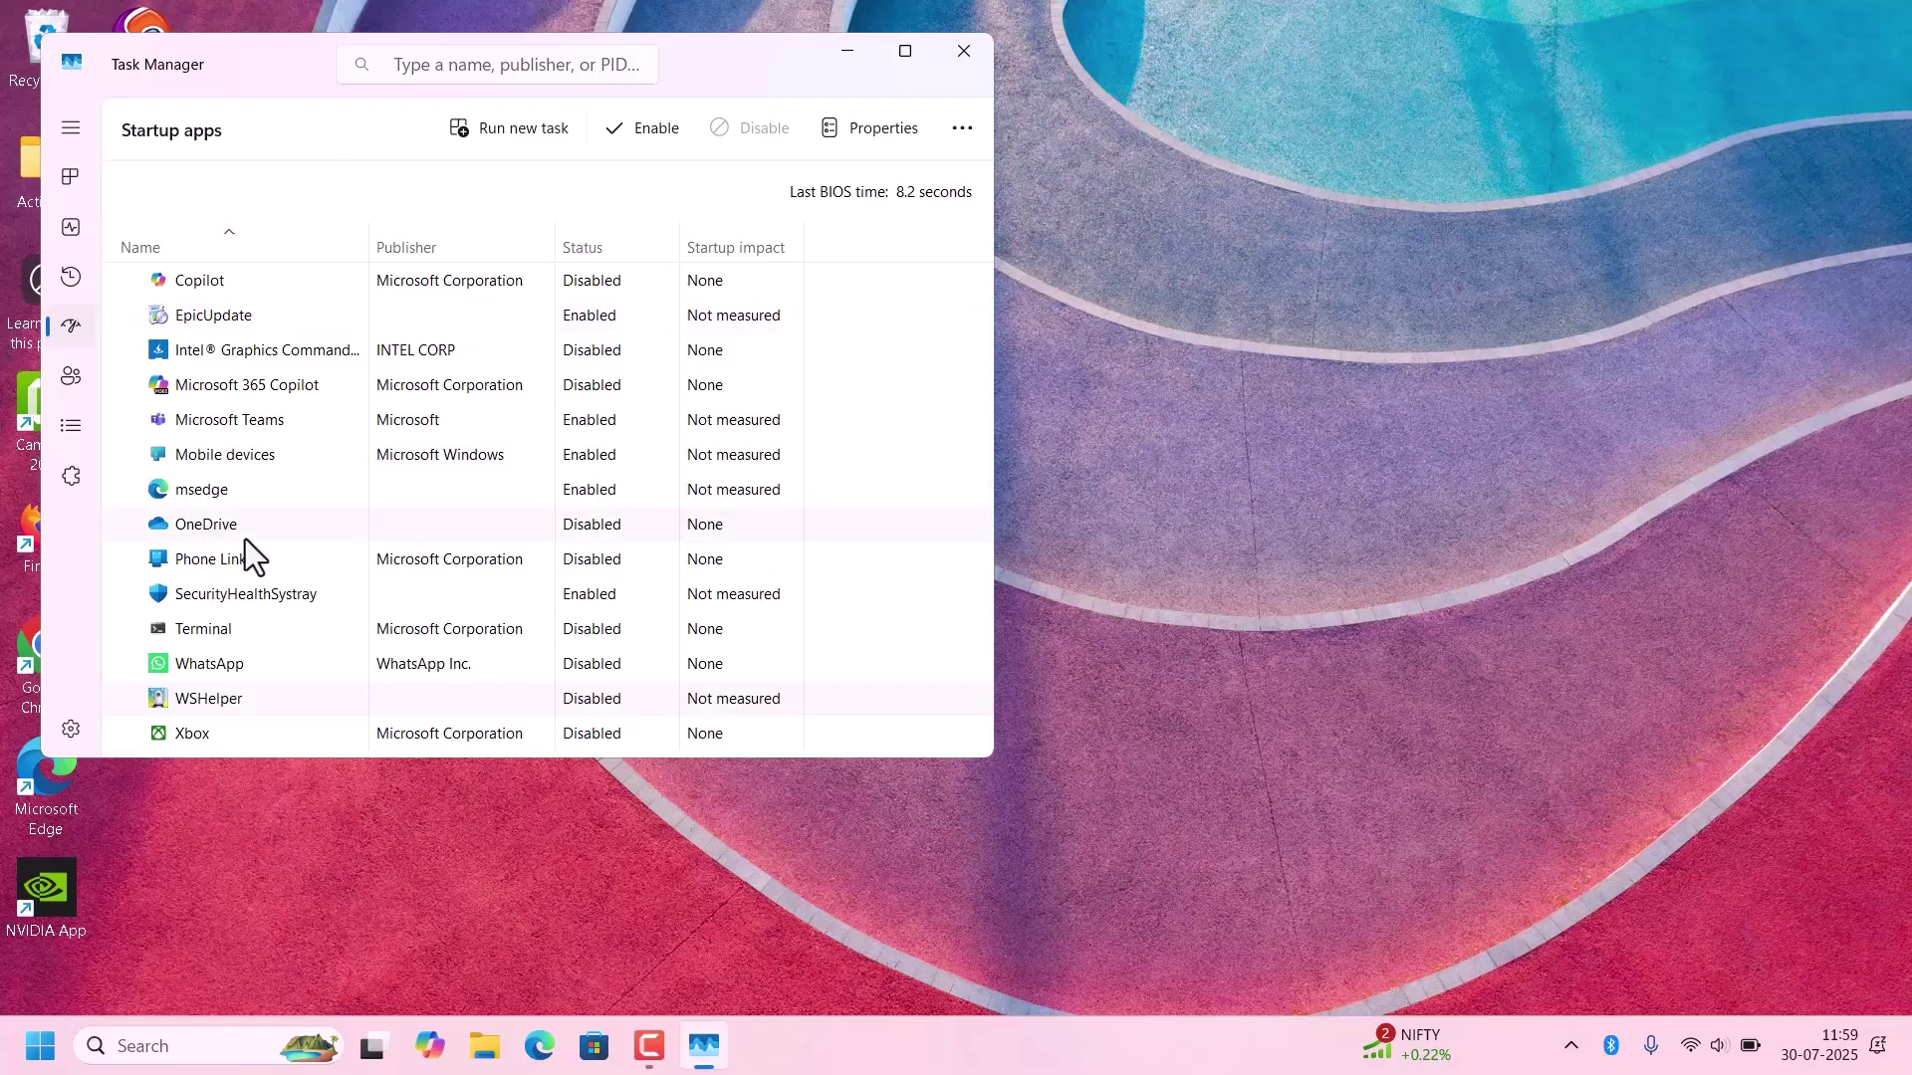
left_click(963, 53)
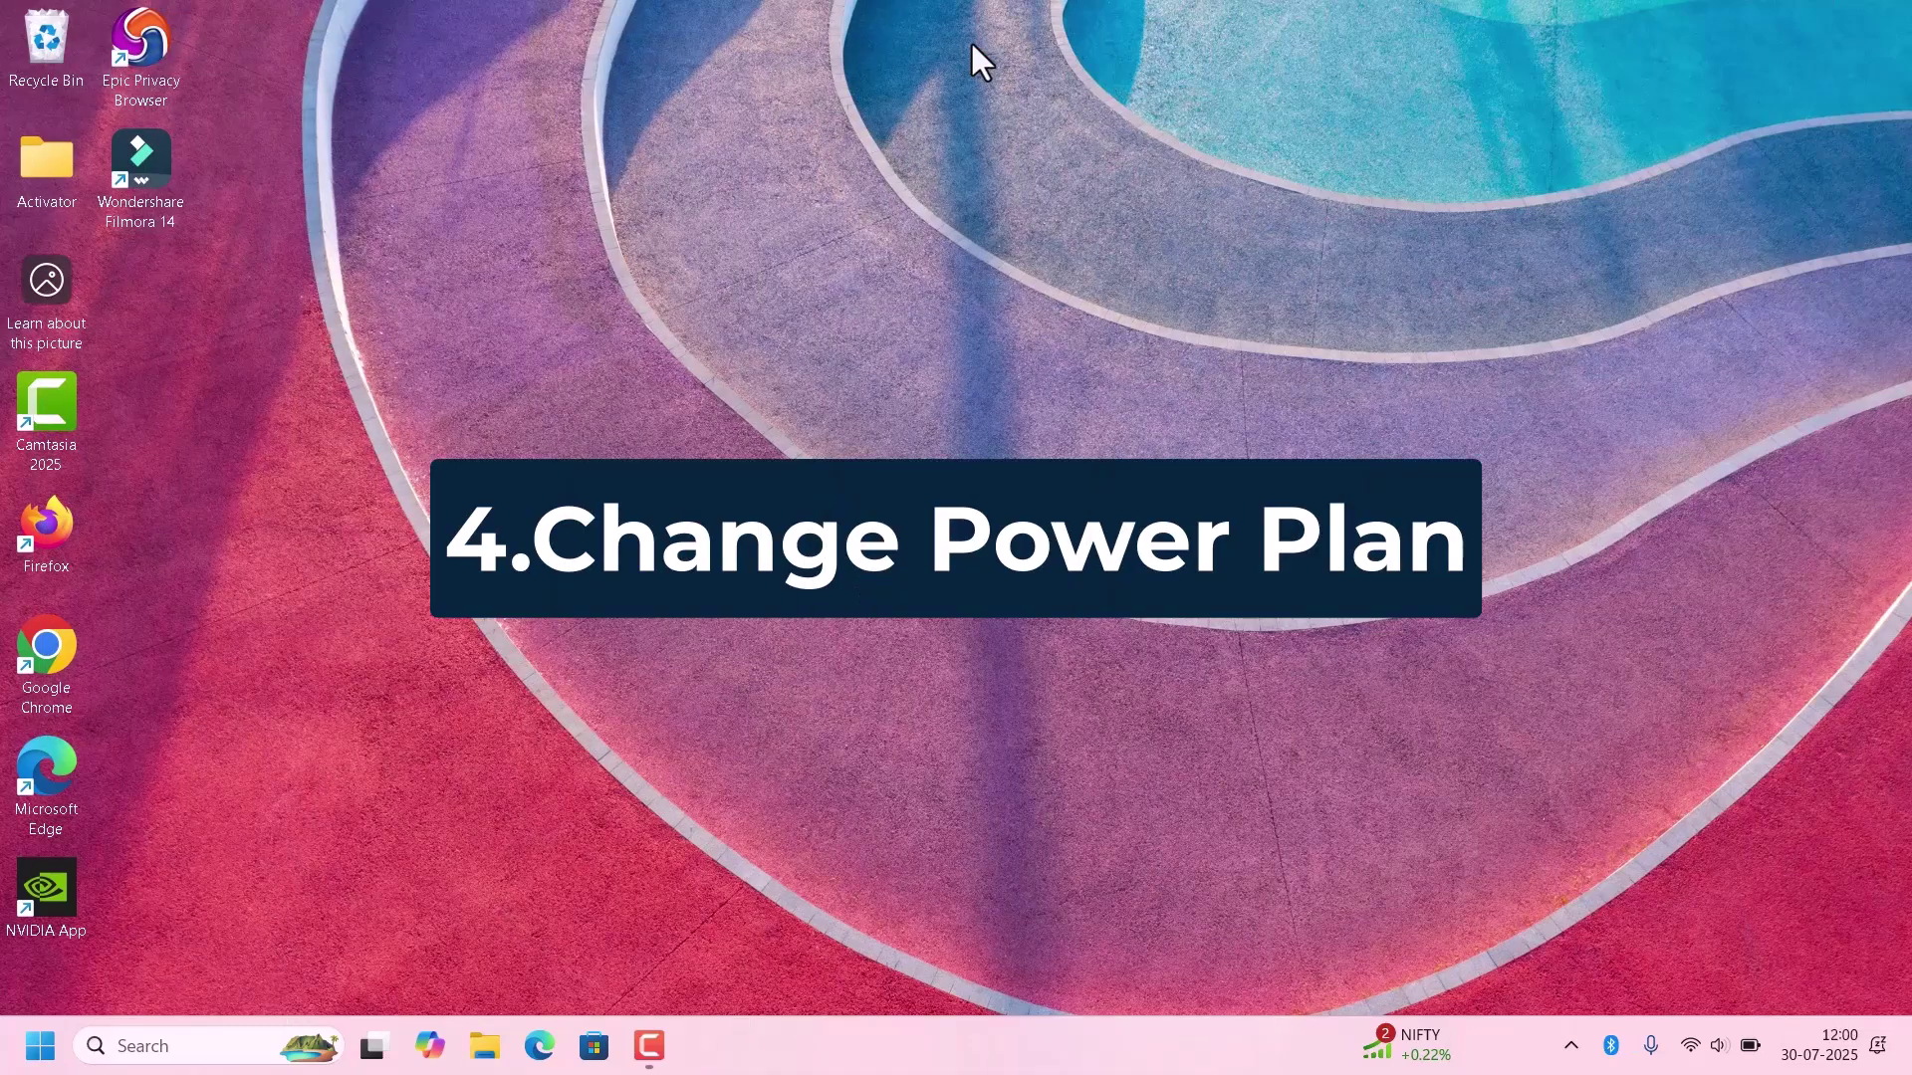
left_click(143, 1043)
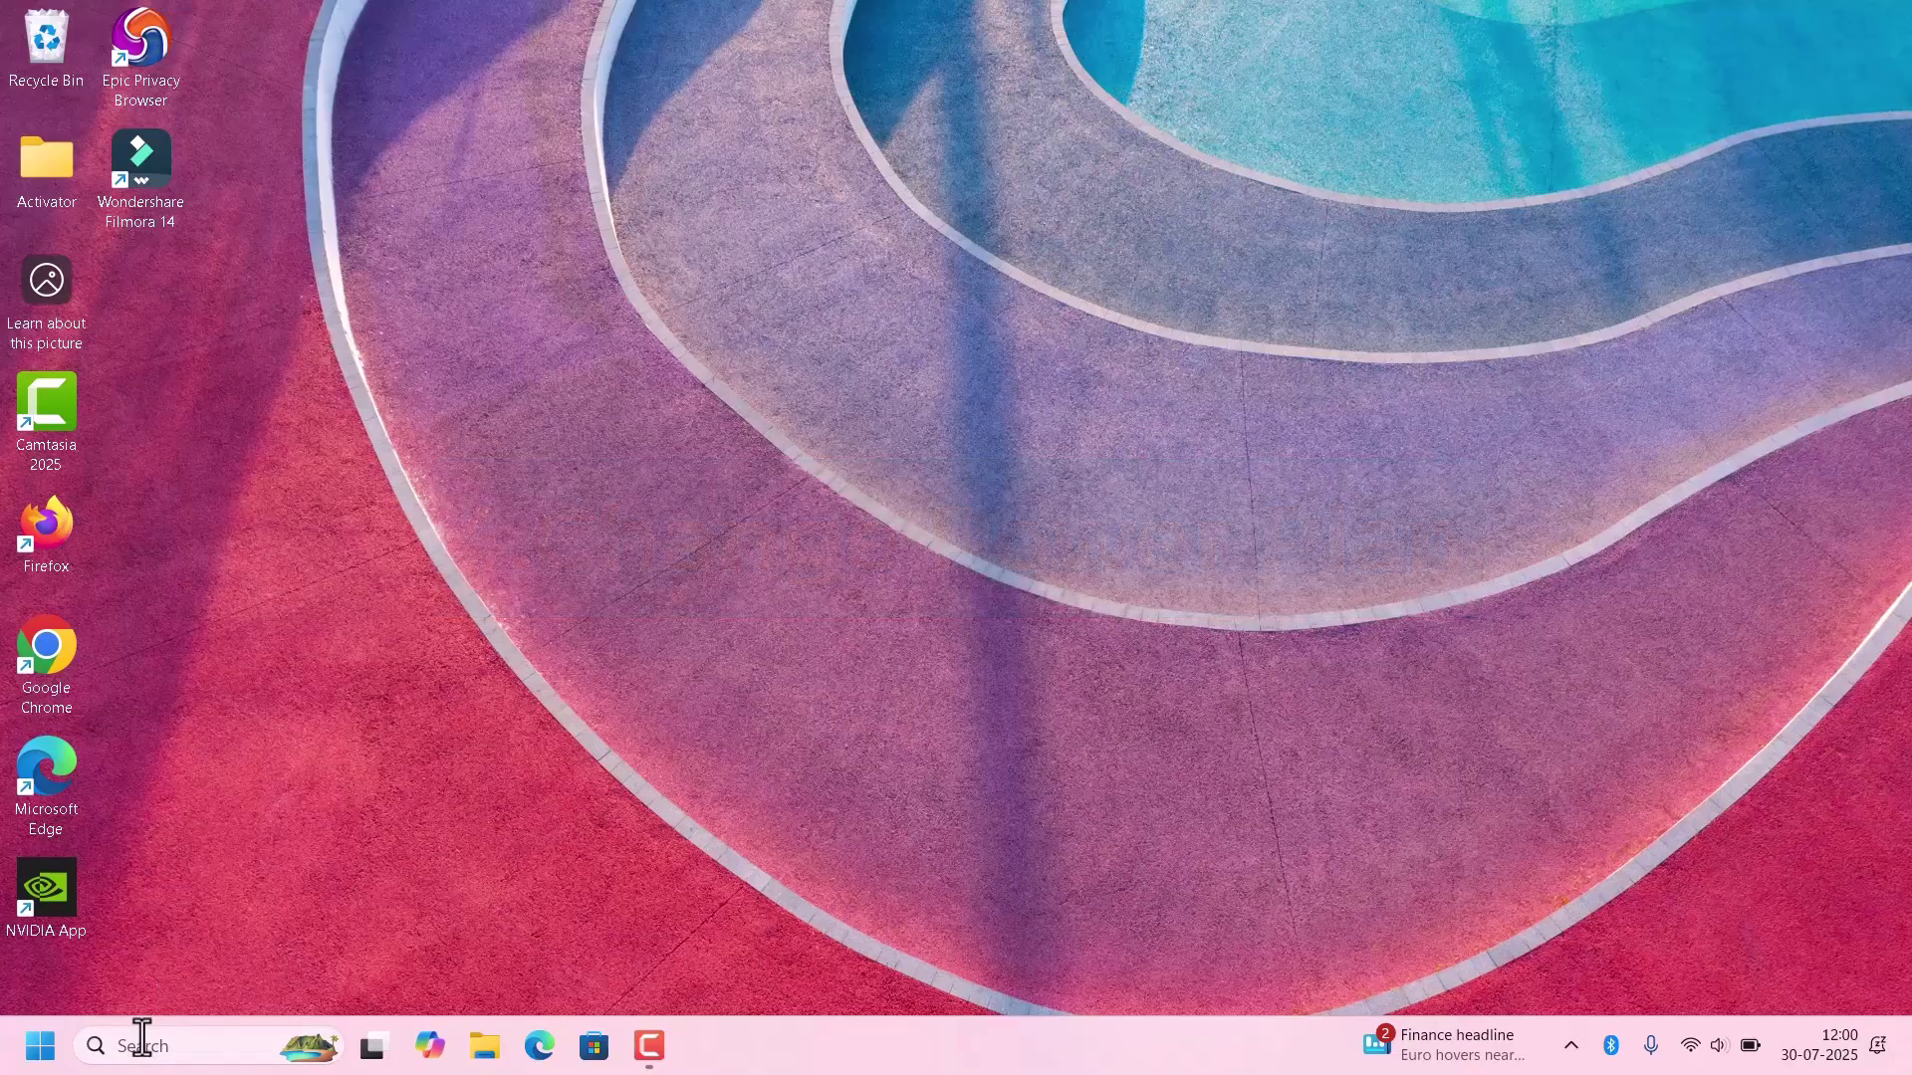
type("settings")
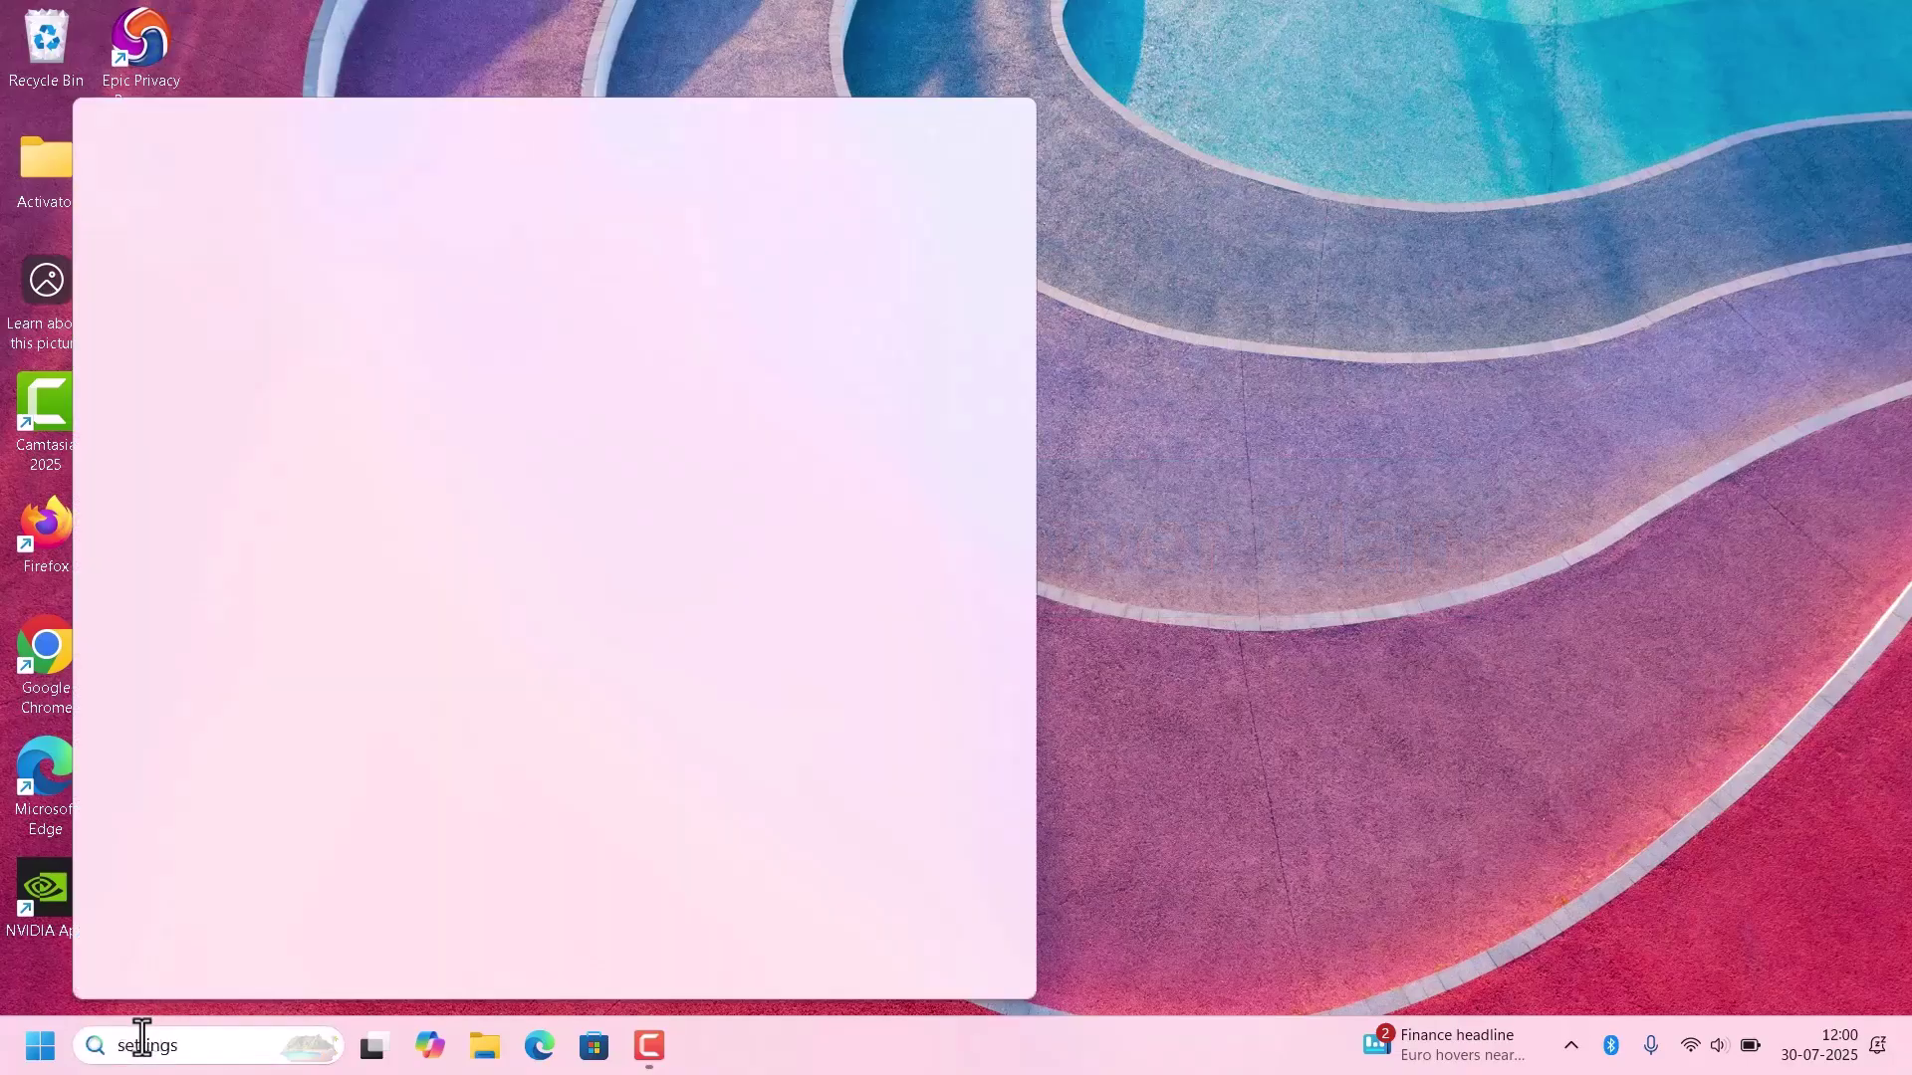
type("control")
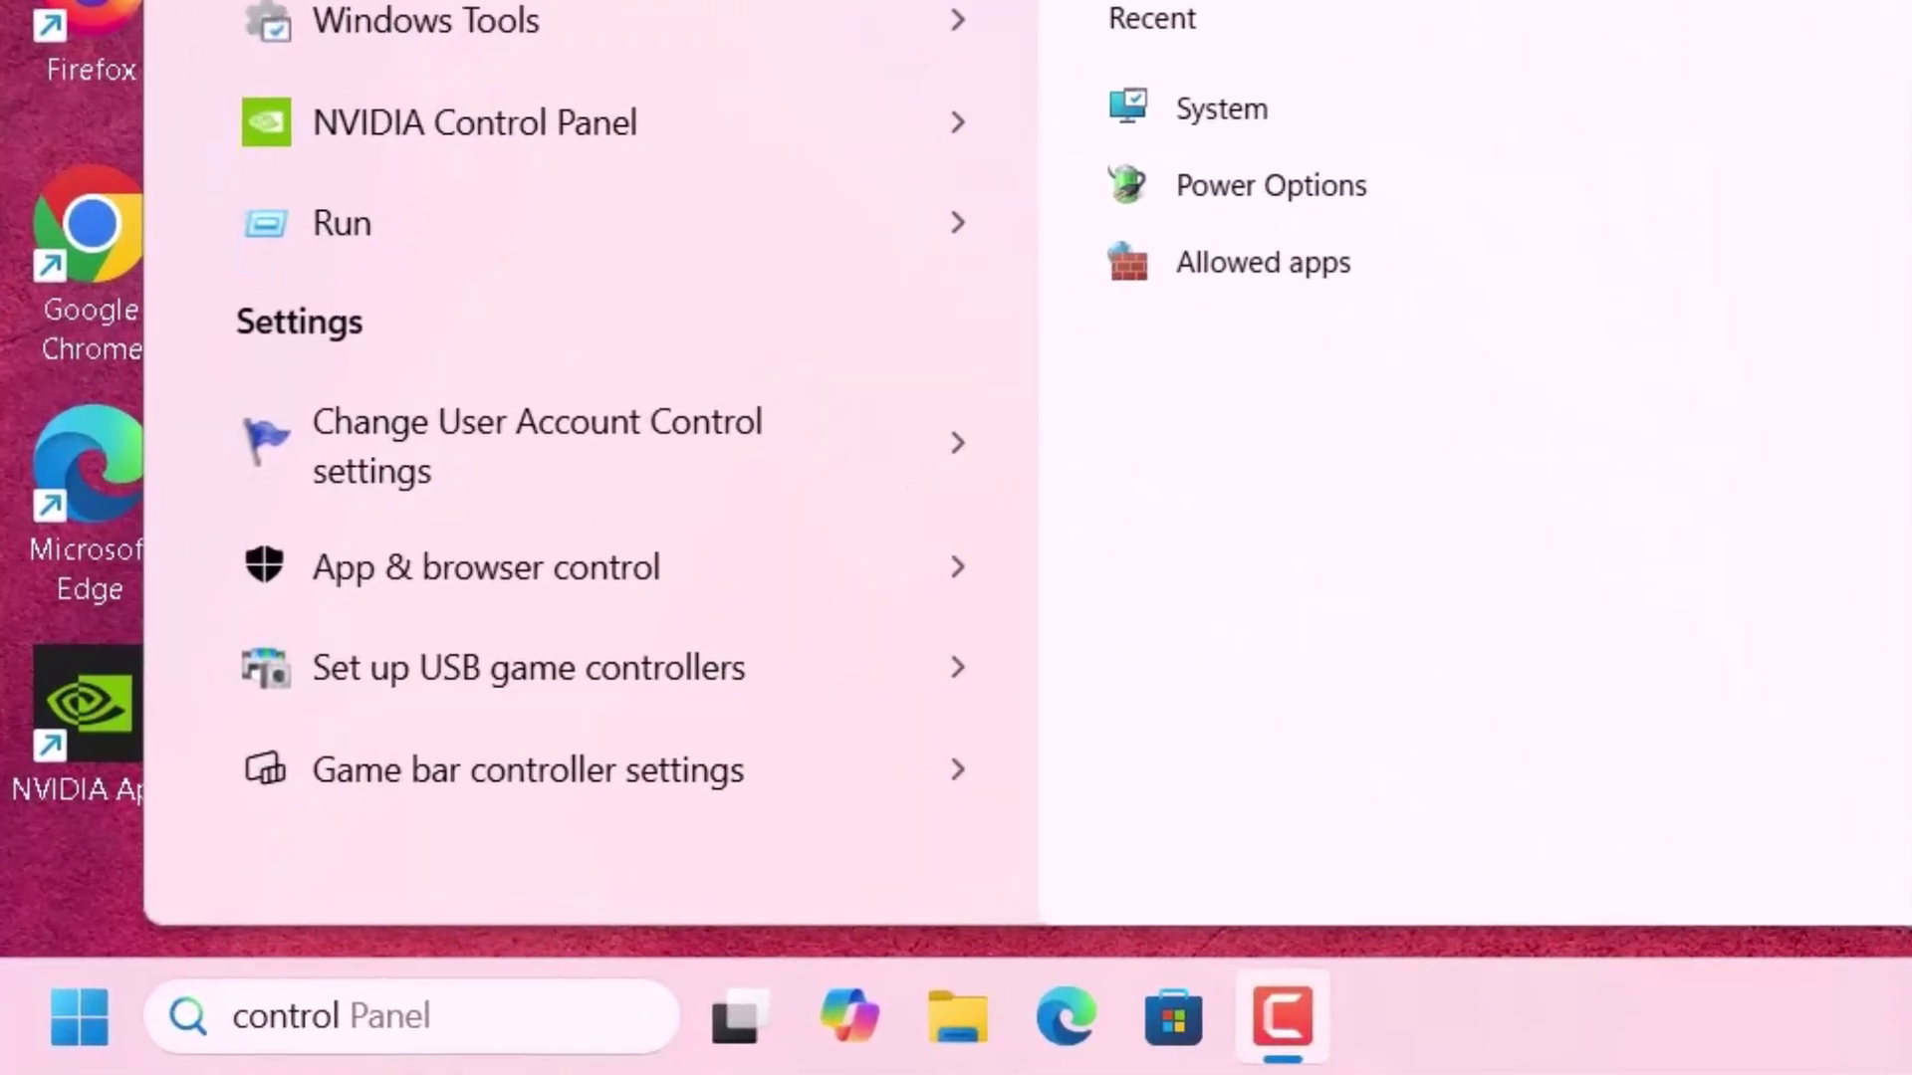
key("Return")
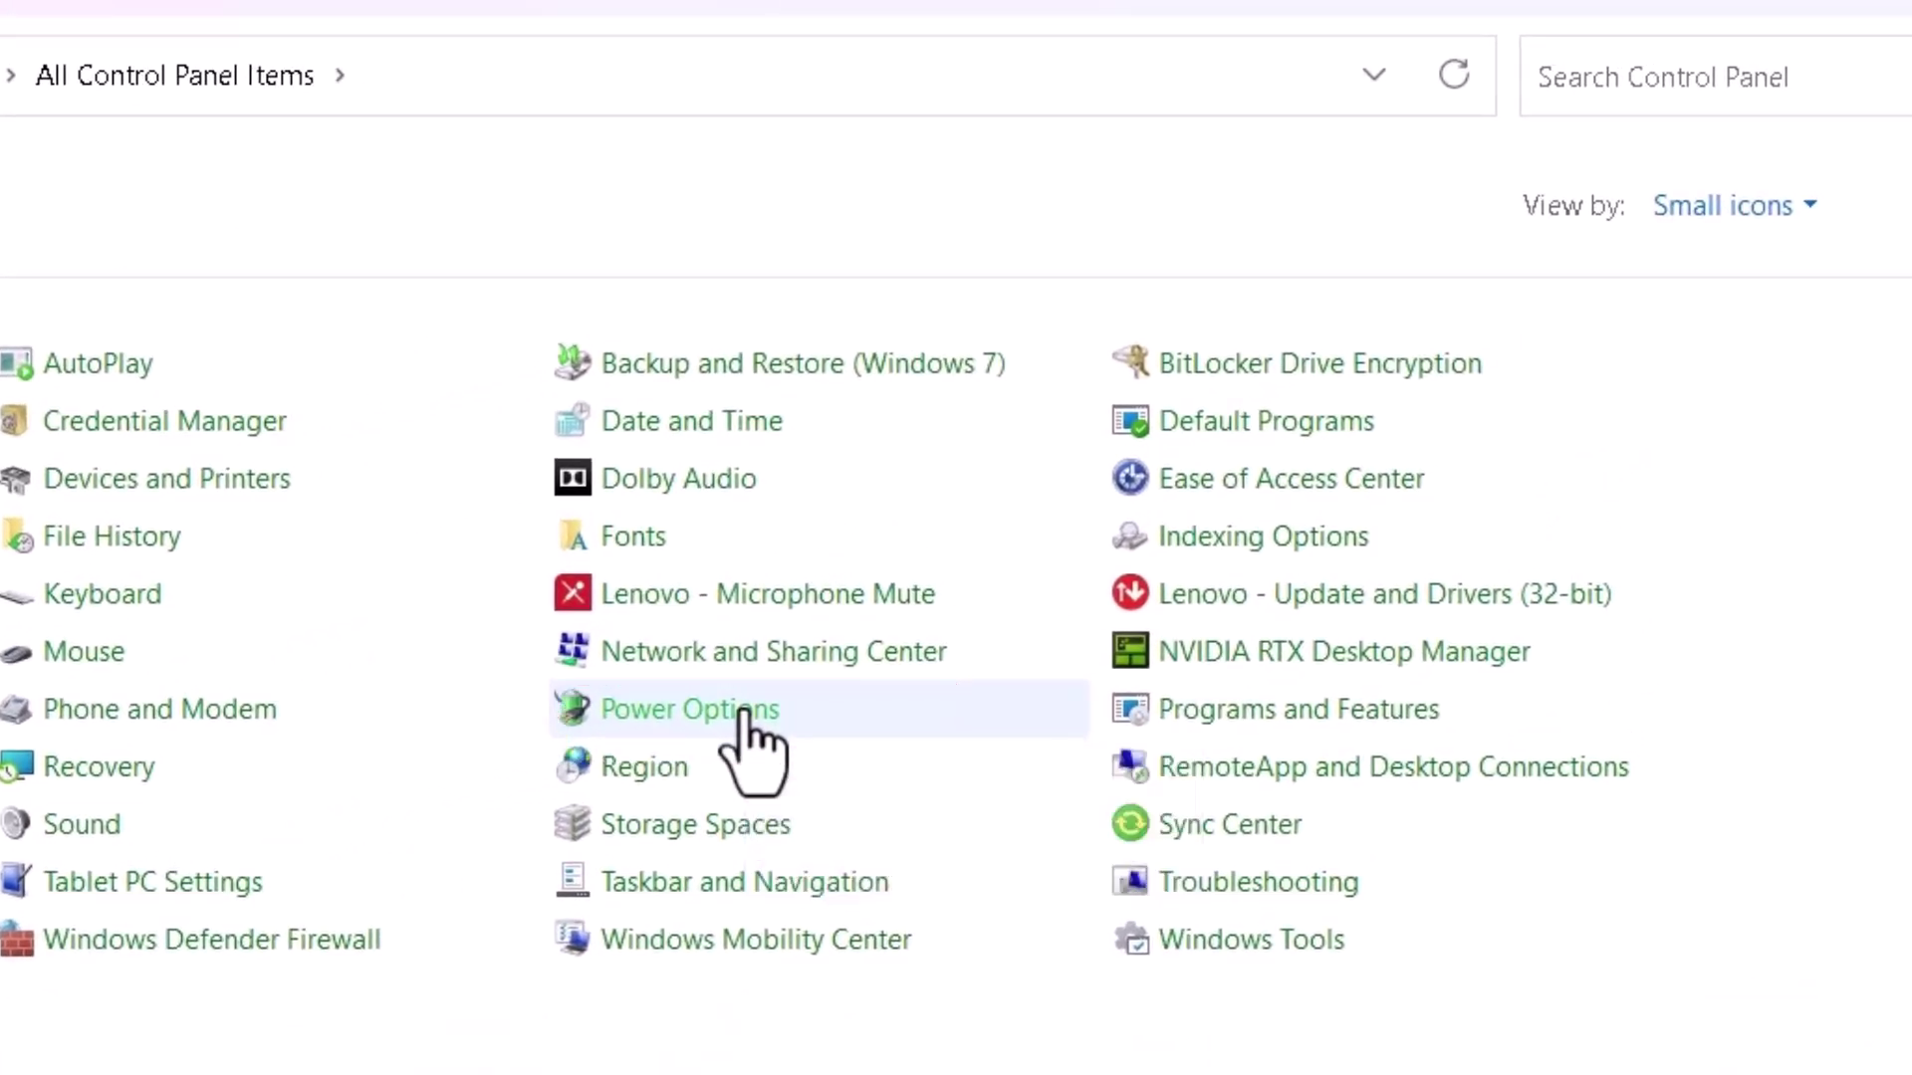
left_click(743, 715)
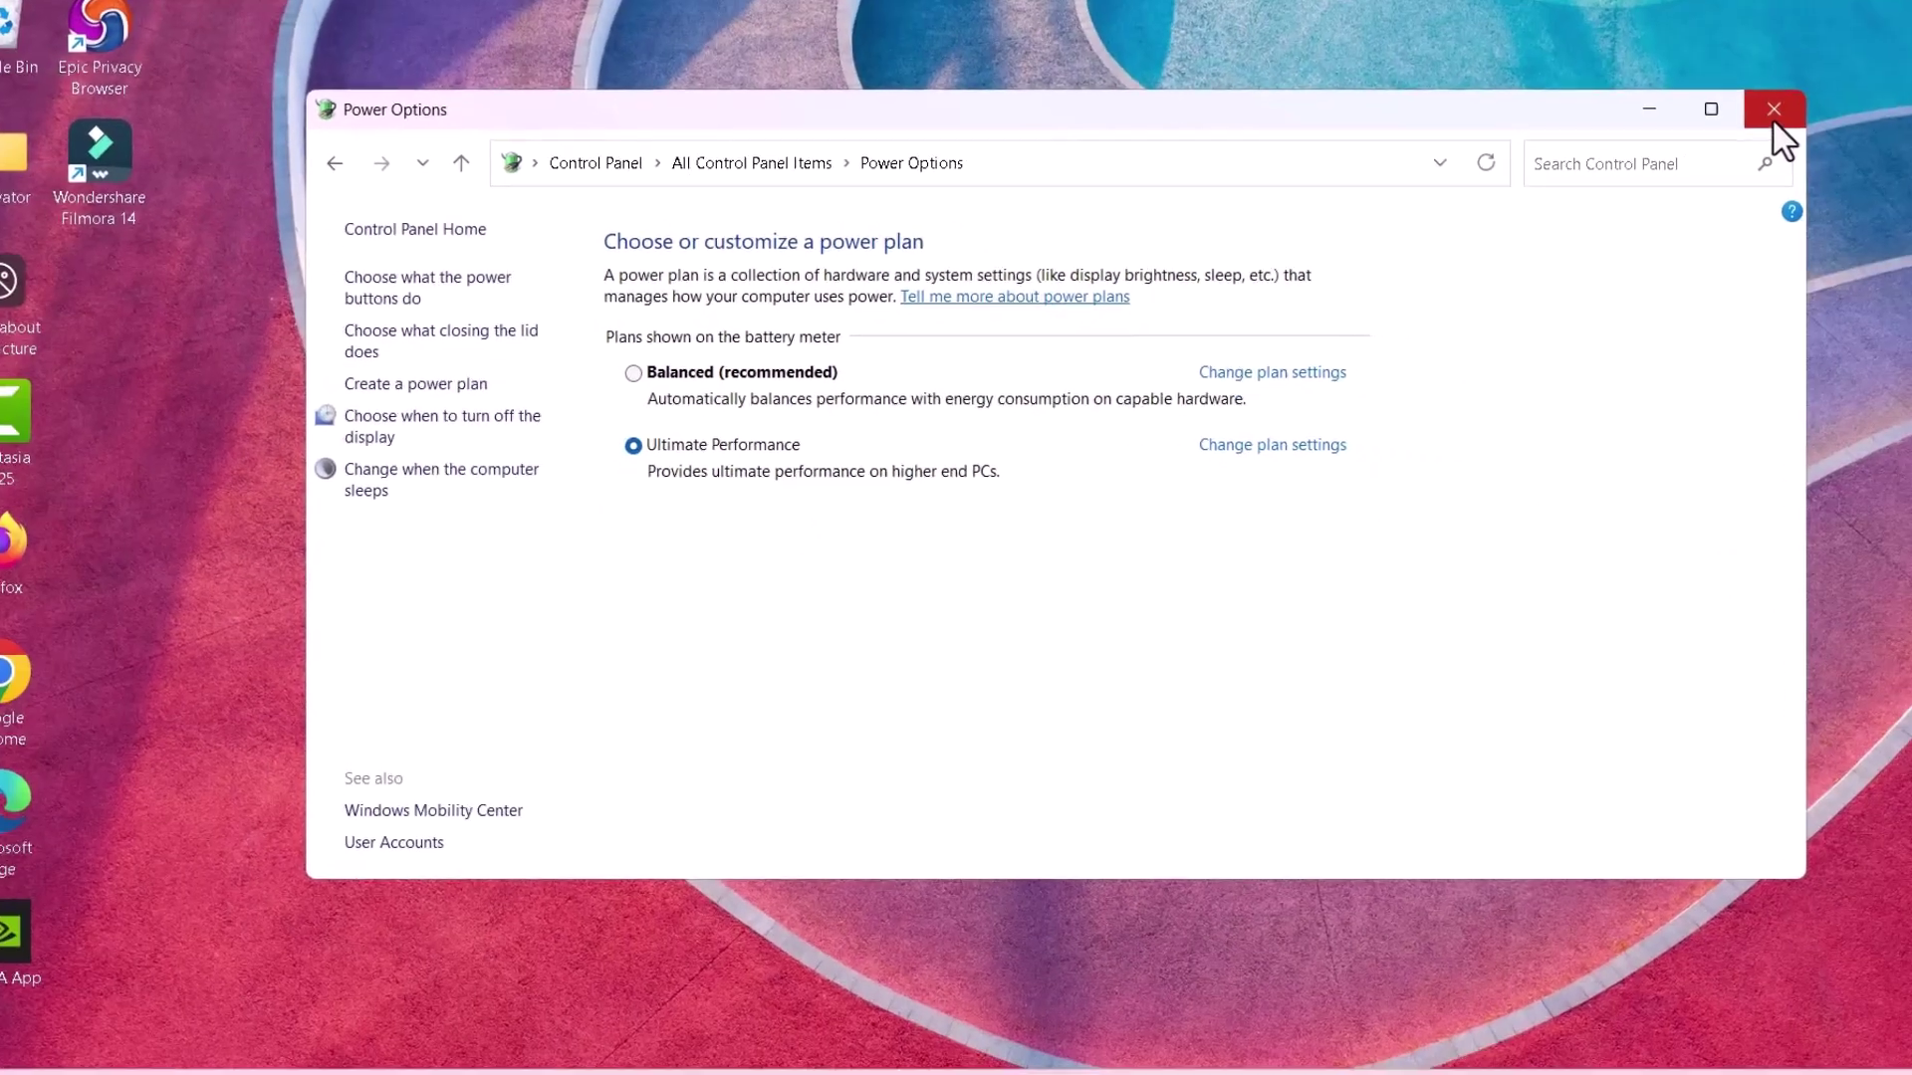
left_click(1773, 110)
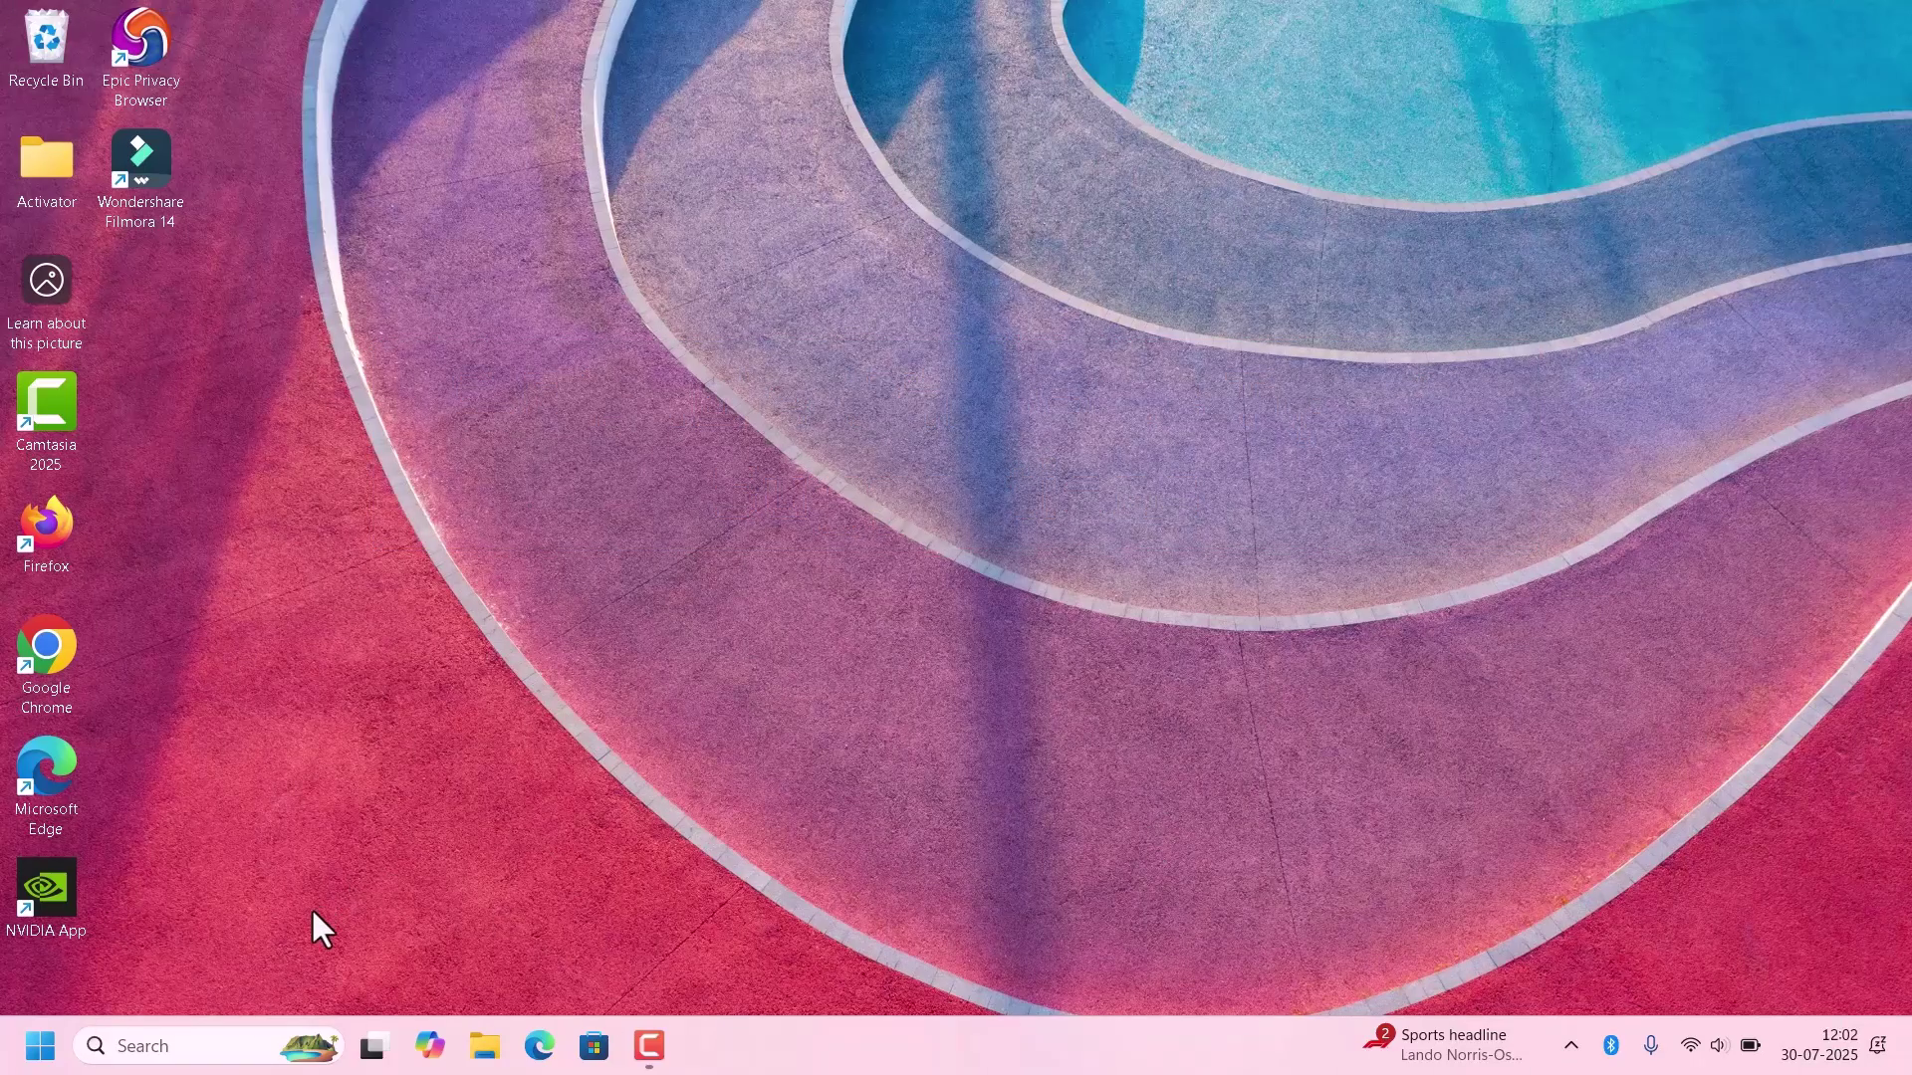
Uncheck 'Get tips and suggestions when using Windows' under System > Notifications > Additional settings
left_click(171, 1046)
type("sett")
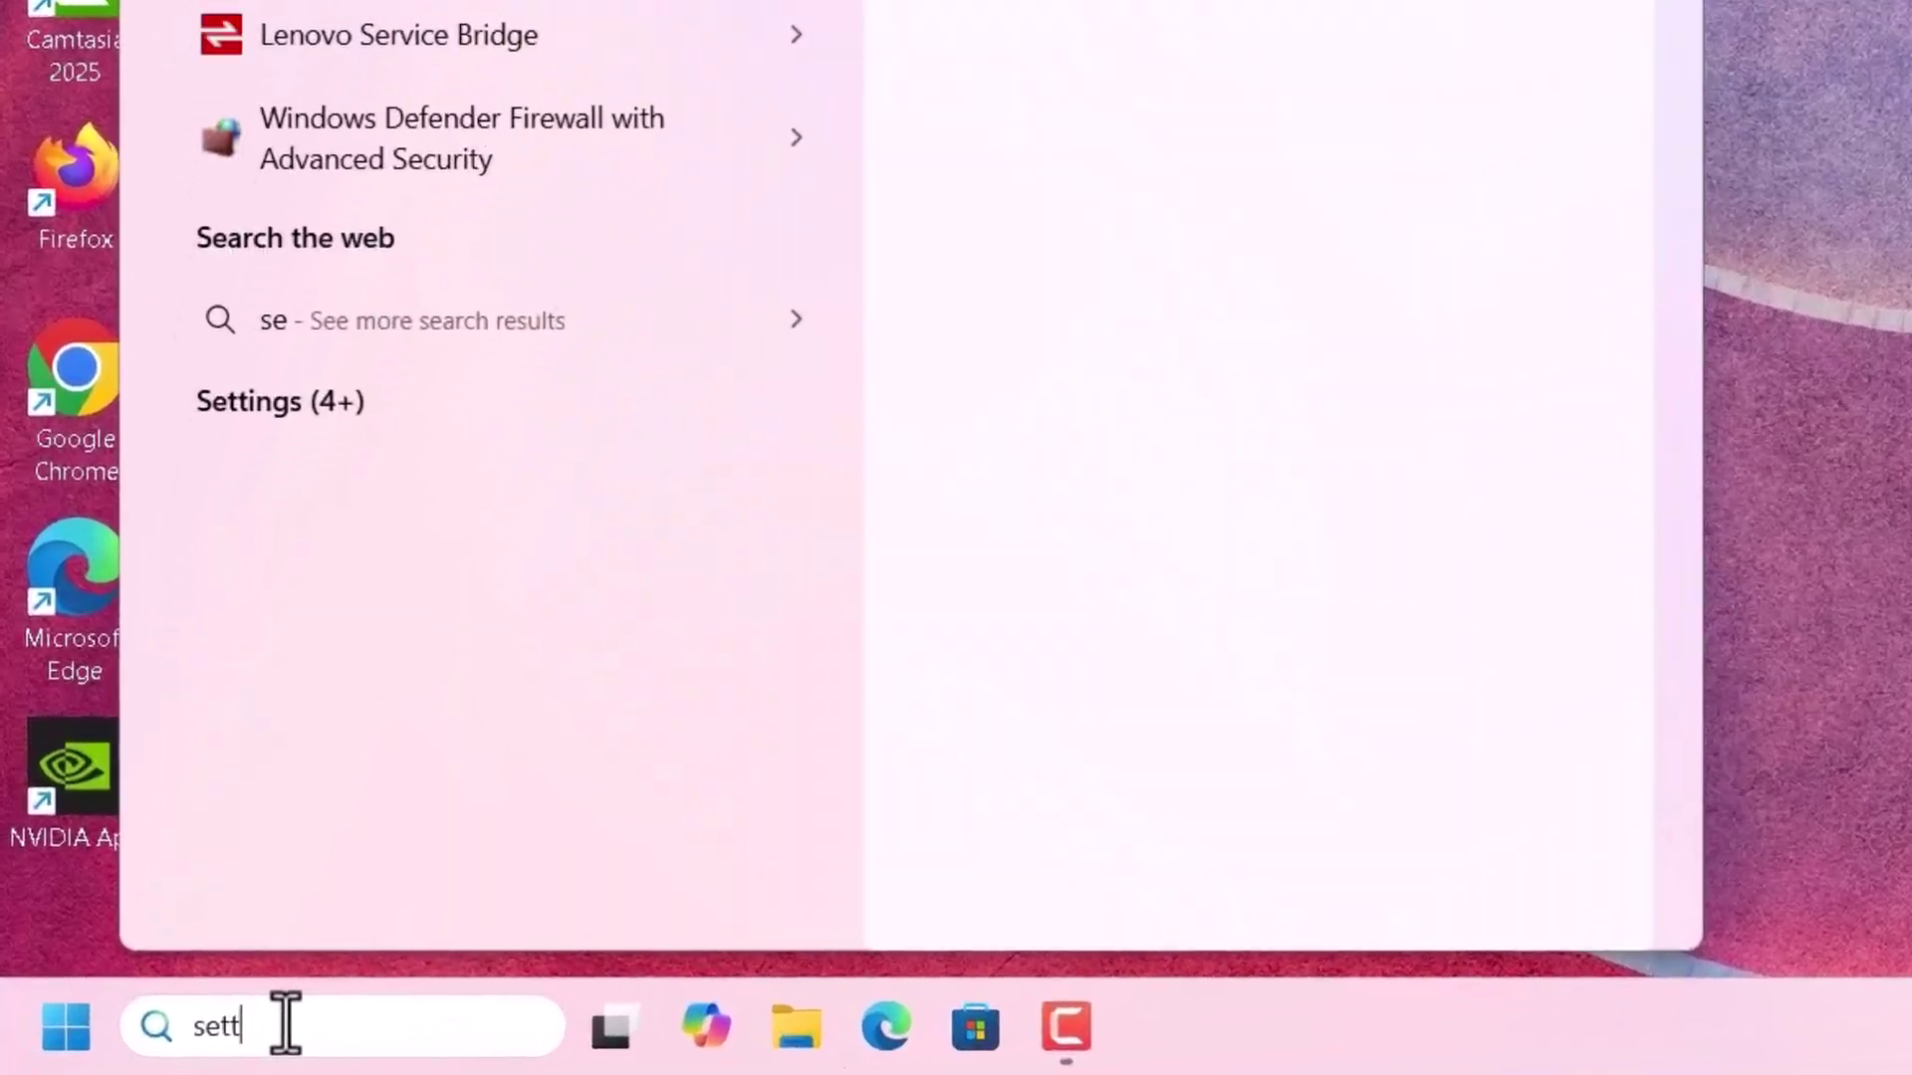
type("ing")
key("Return")
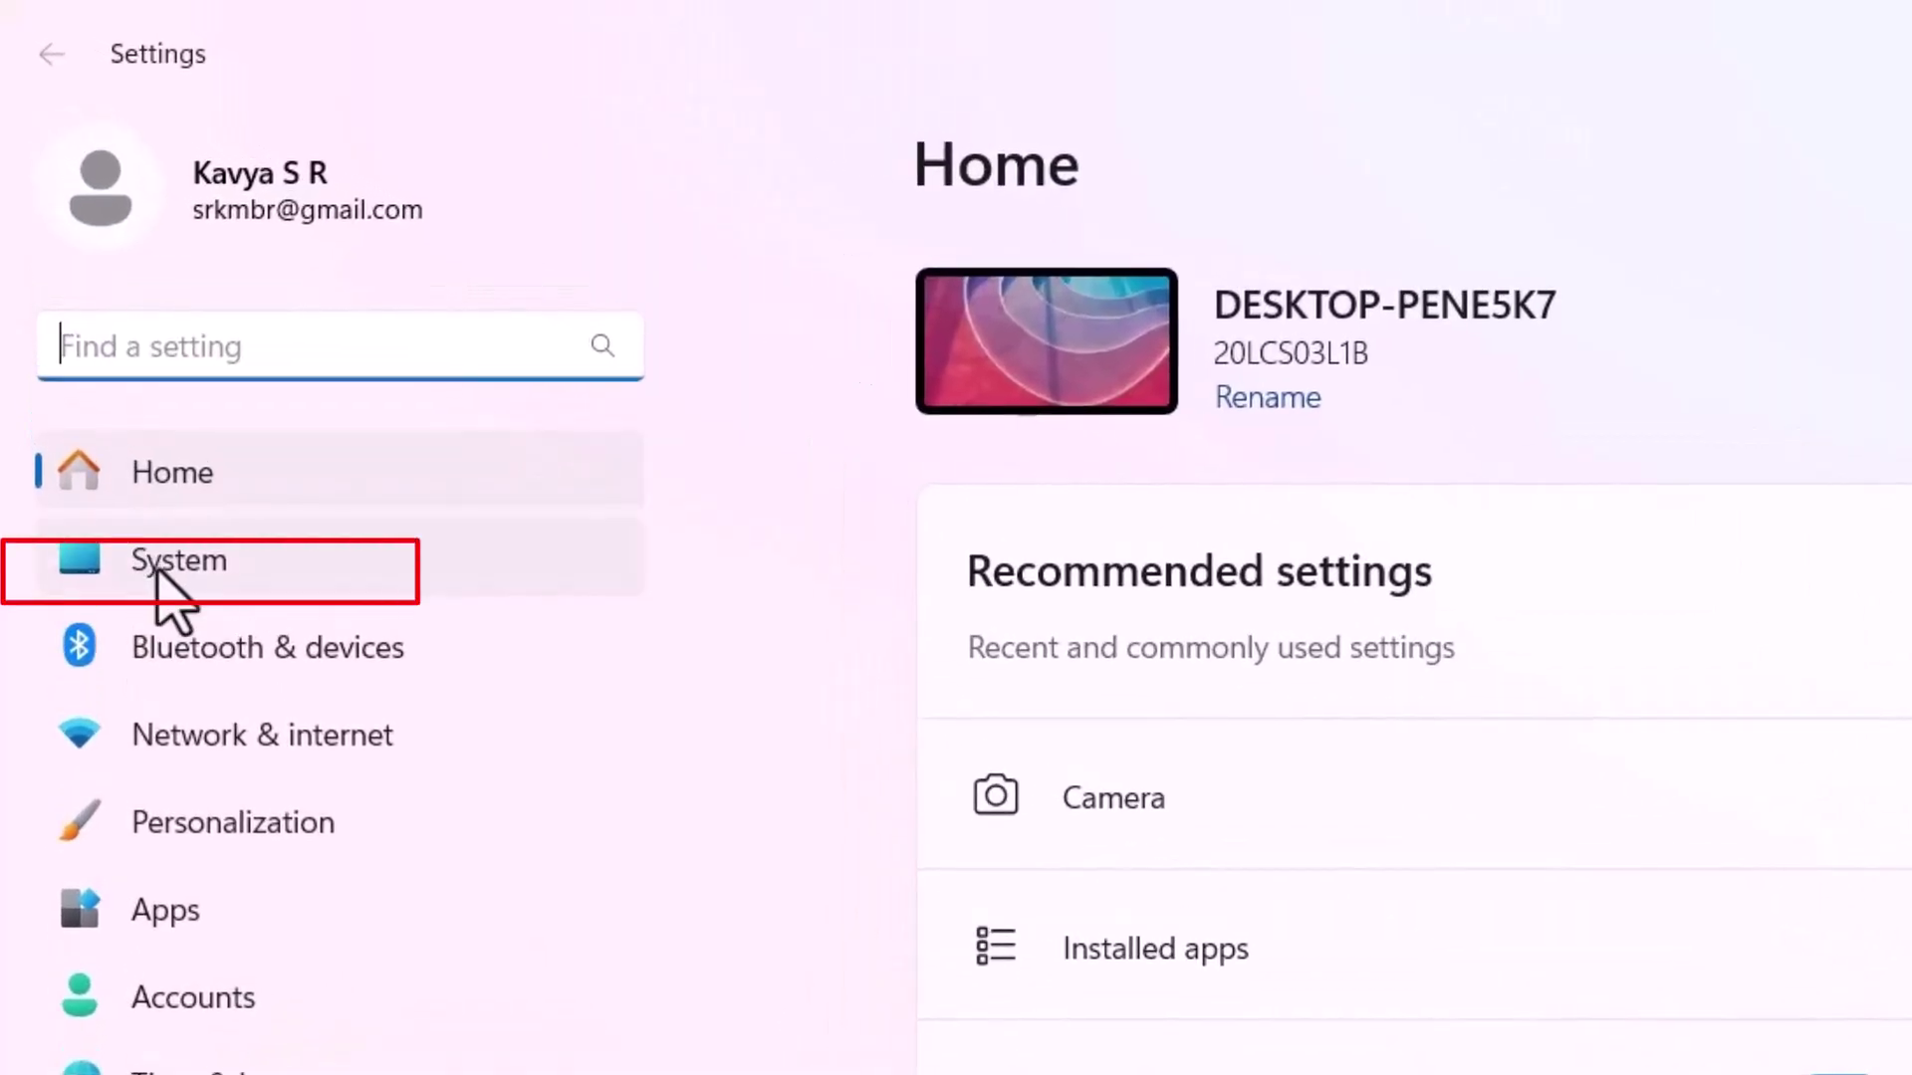
left_click(160, 573)
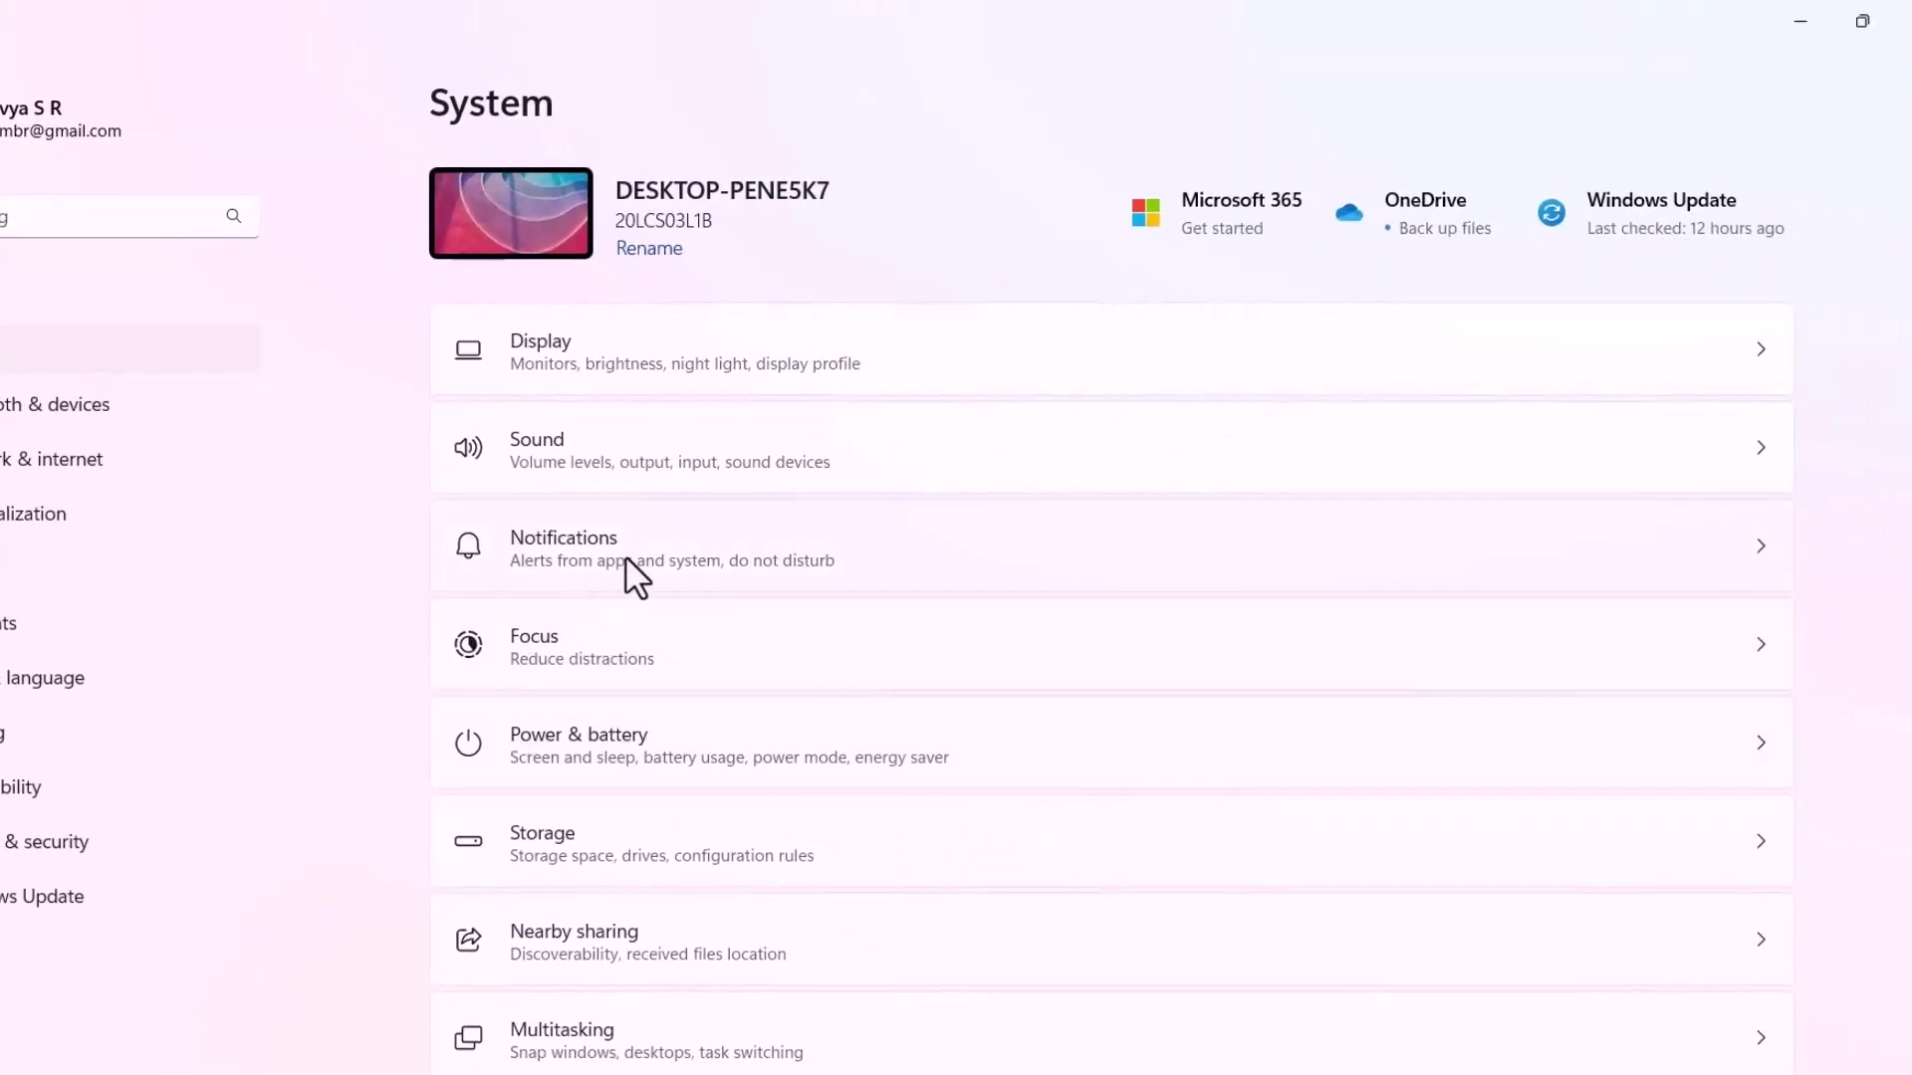
left_click(626, 556)
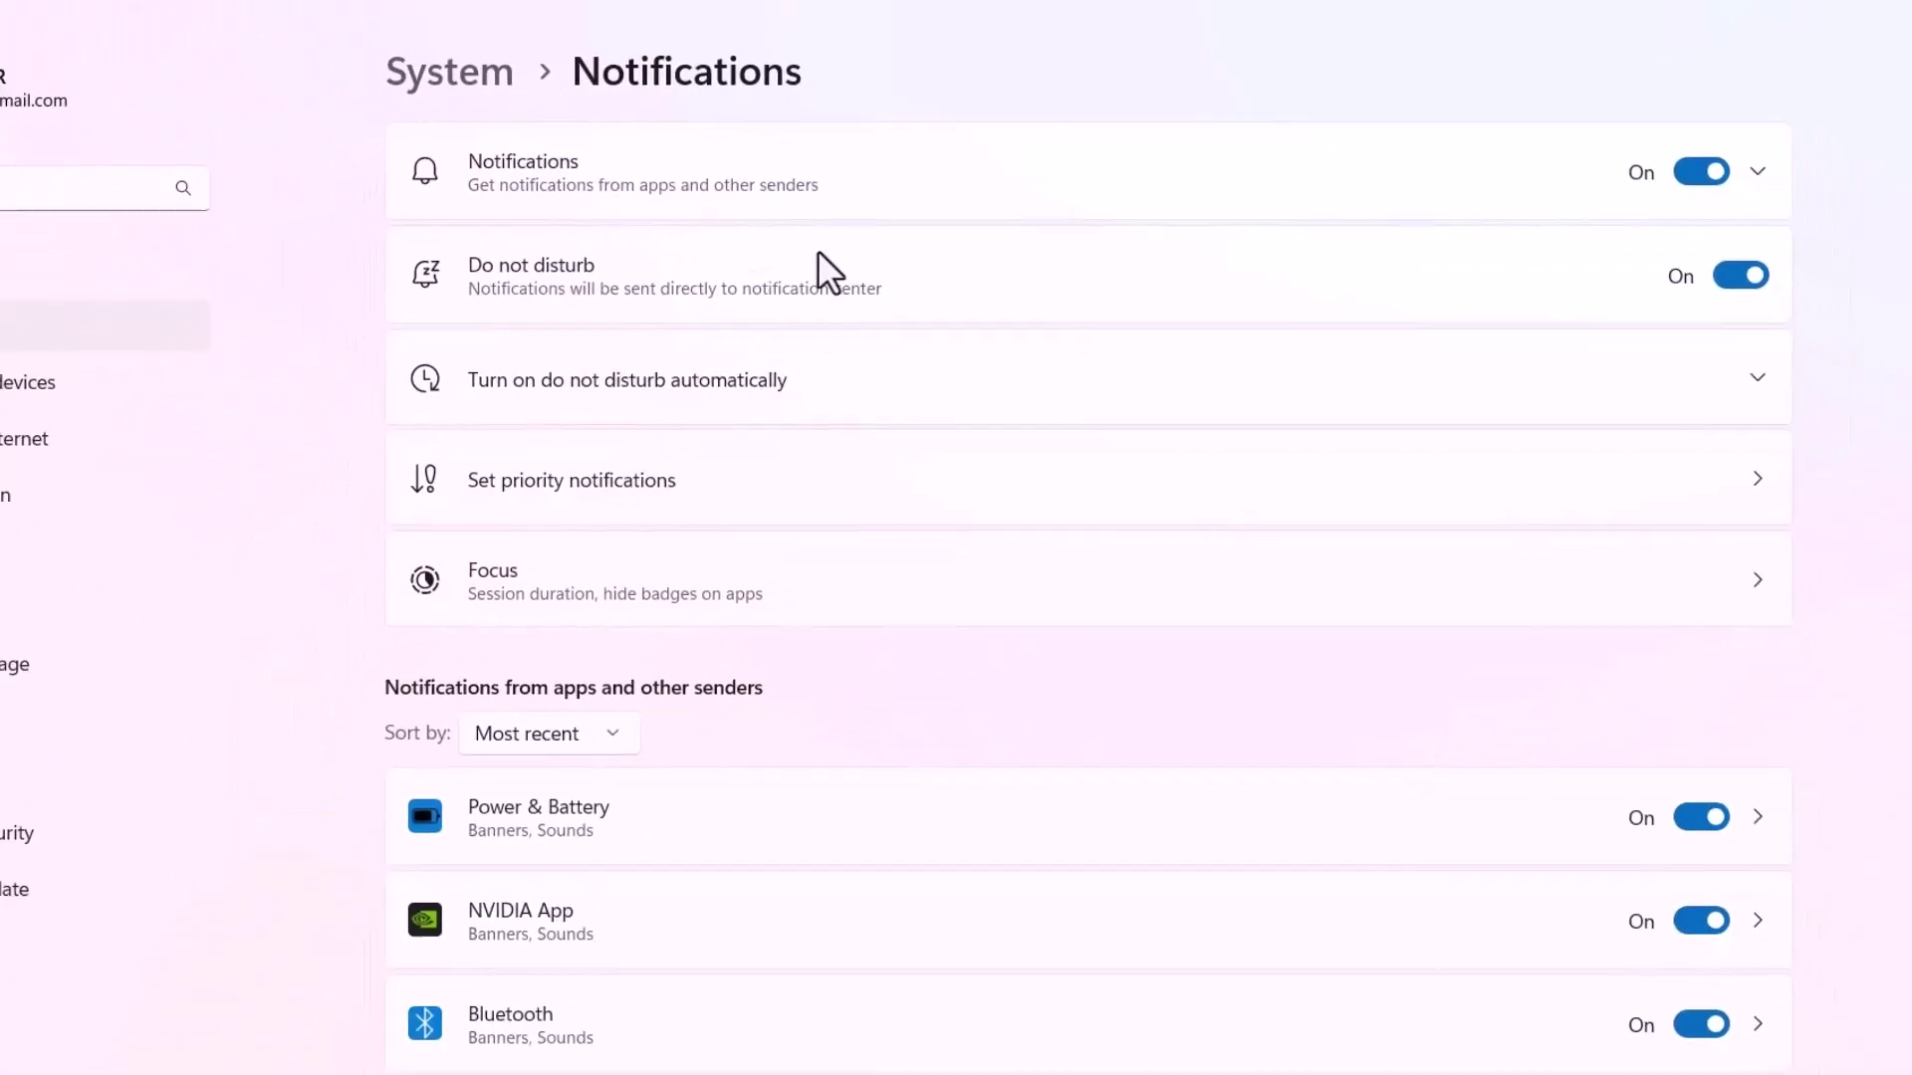
scroll(760, 547, "down", 3)
scroll(761, 546, "down", 2)
scroll(759, 547, "down", 3)
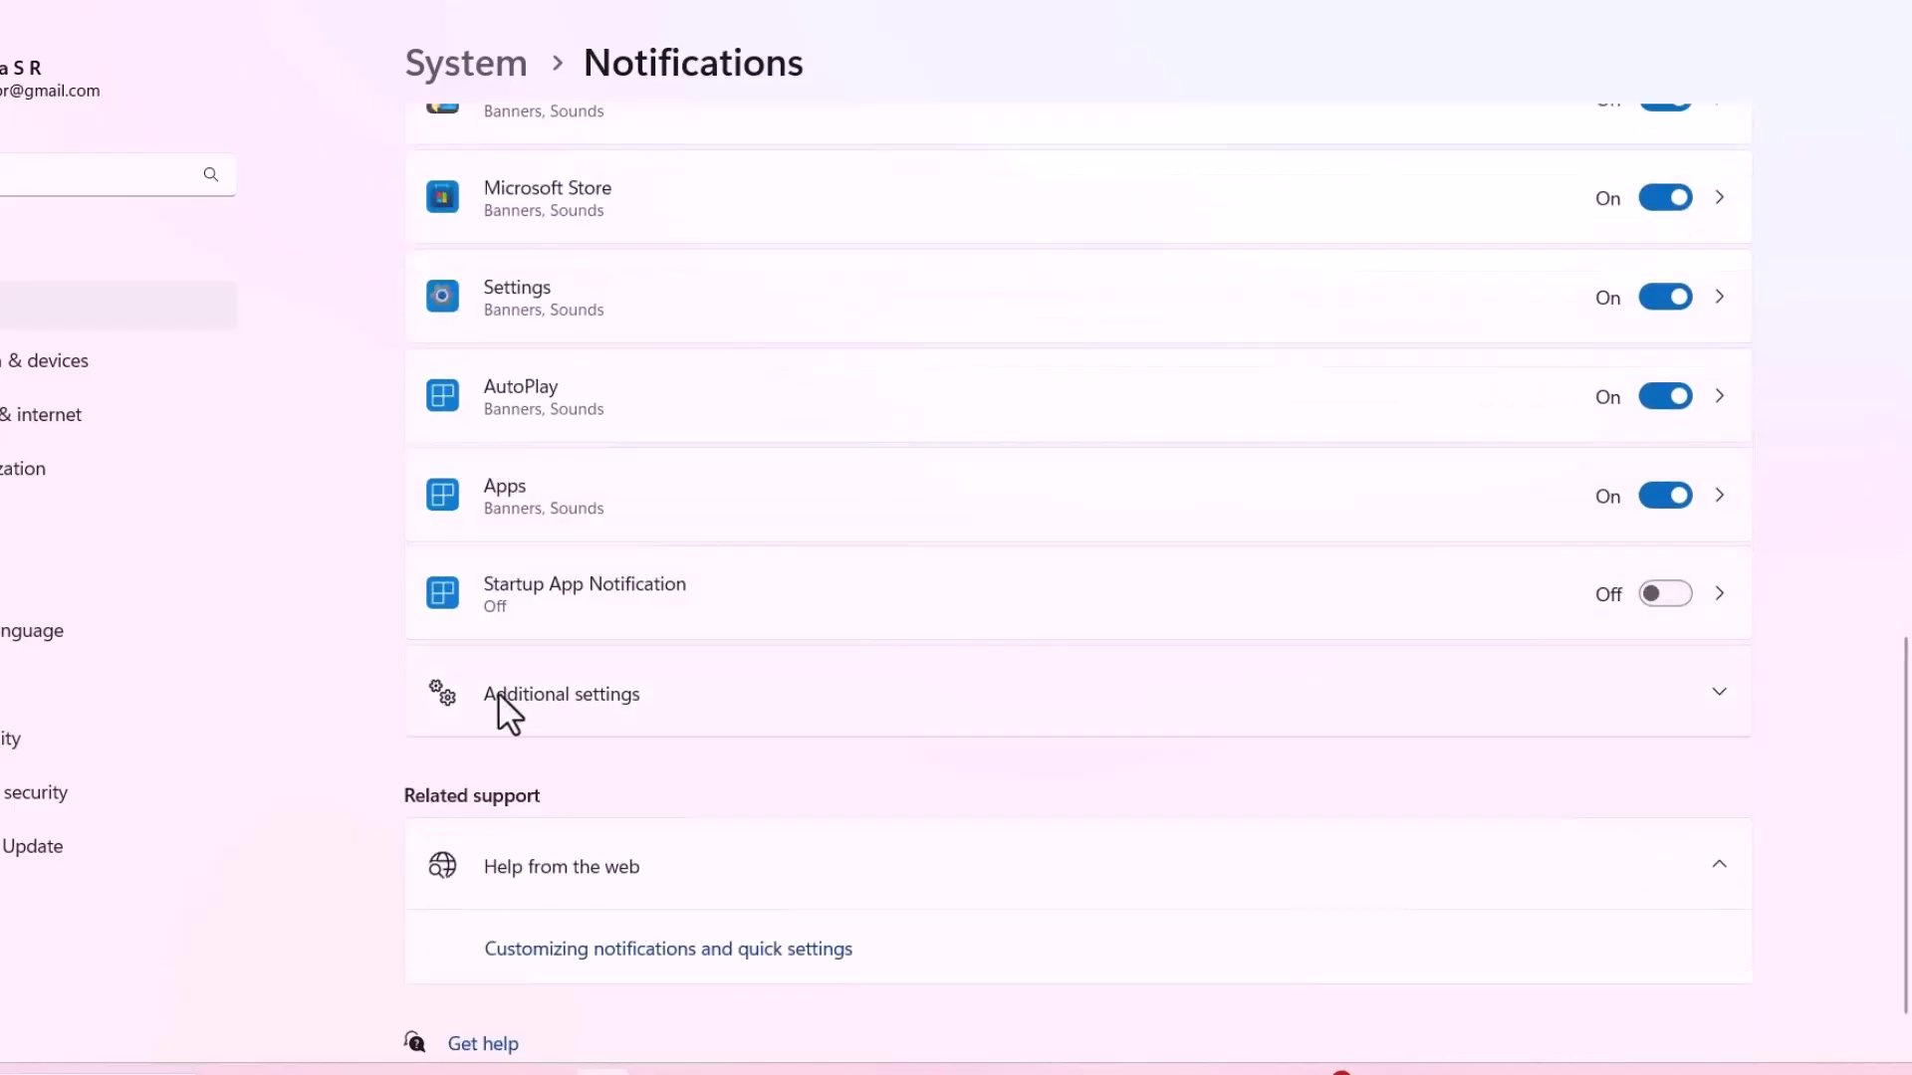
left_click(500, 698)
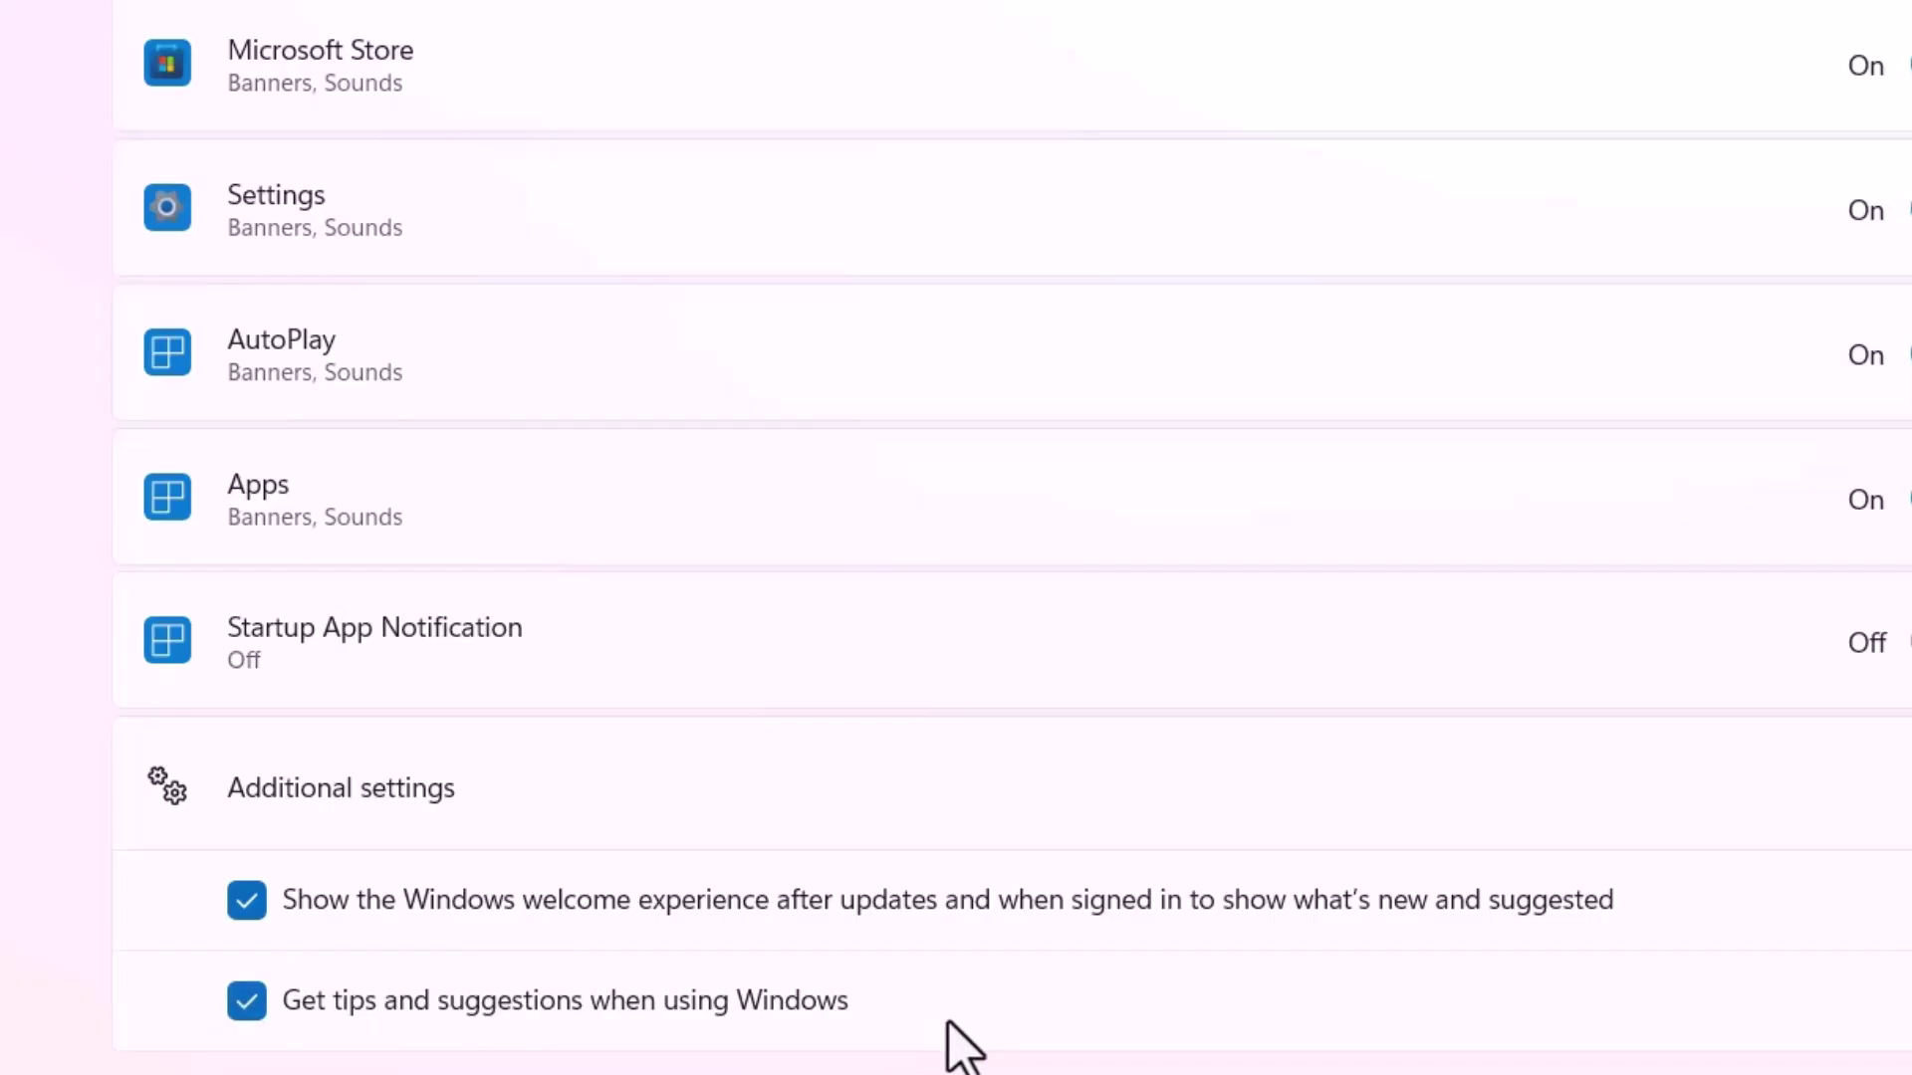
left_click(247, 1000)
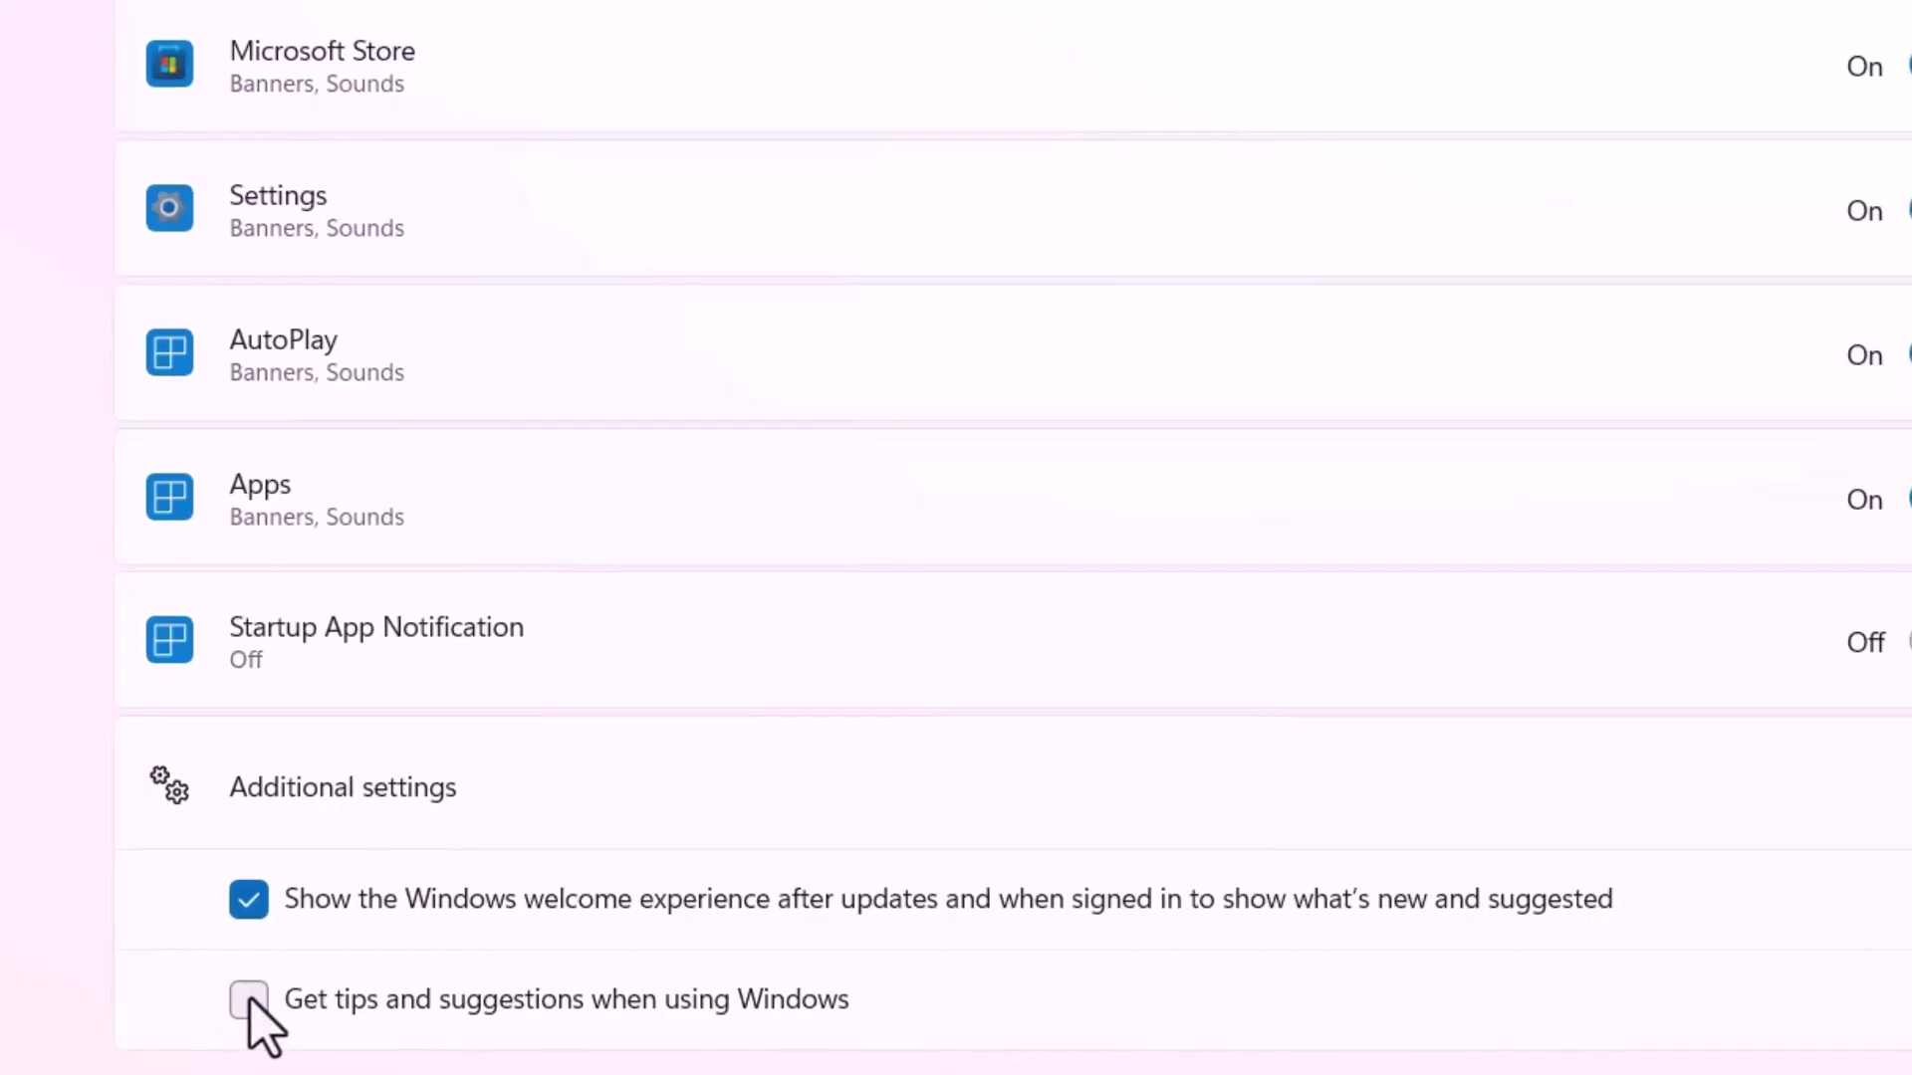